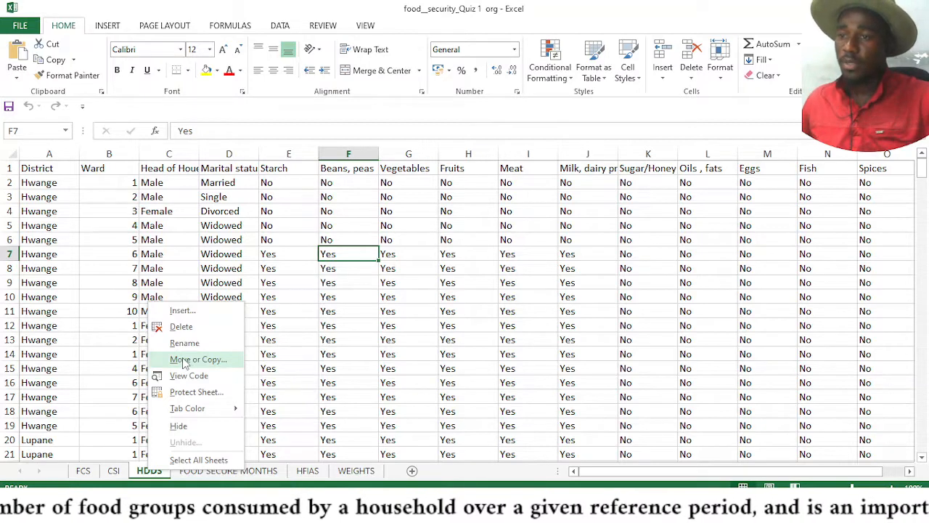
# Make a copy of the HDDS sheet, placed before FOOD SECURE MONTHS, and return to the original HDDS sheet
pyautogui.click(147, 480)
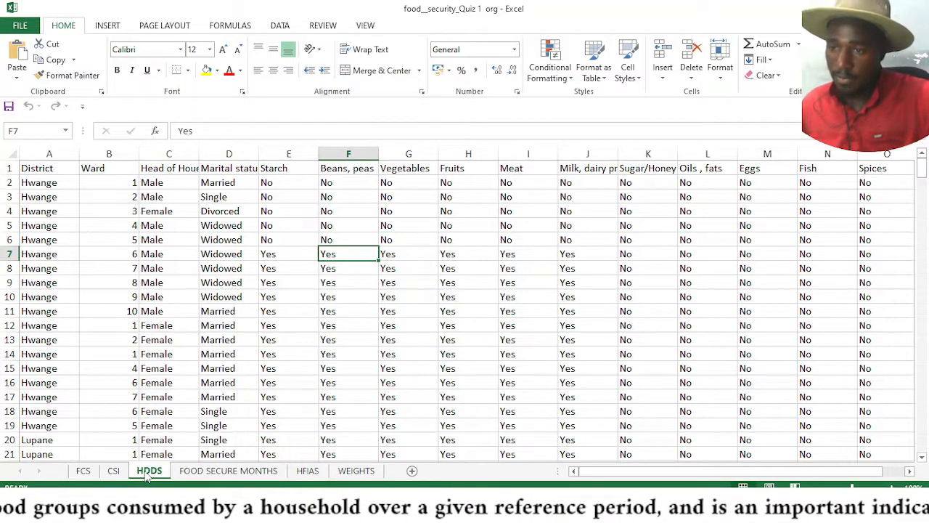
pyautogui.rightClick(147, 474)
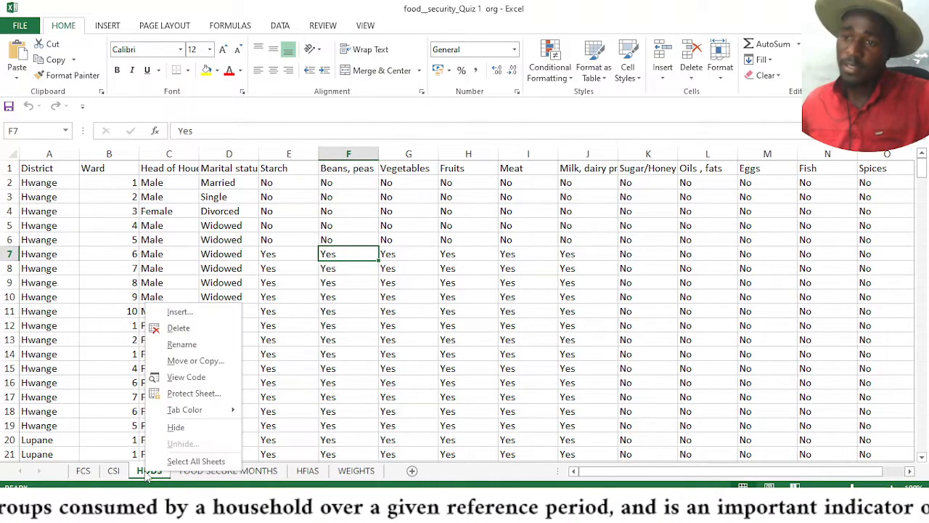
pyautogui.click(188, 360)
pyautogui.click(122, 408)
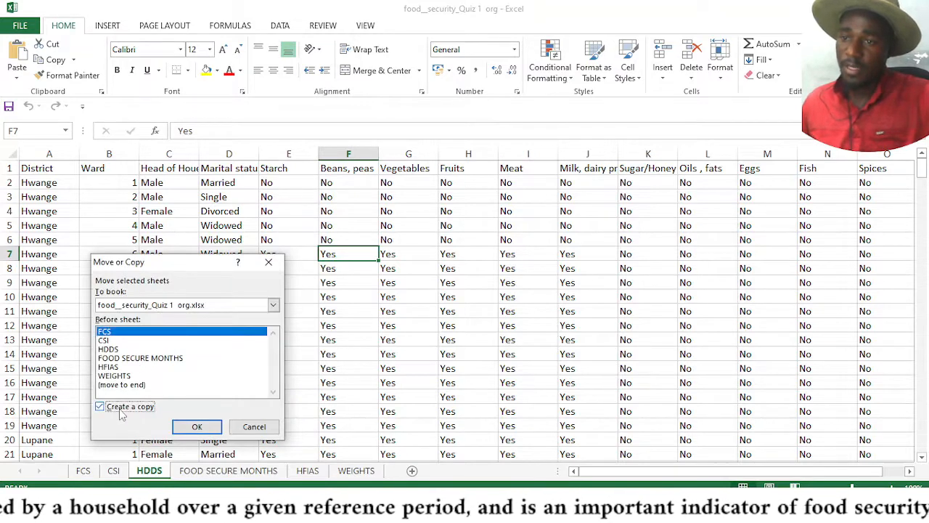
pyautogui.click(148, 358)
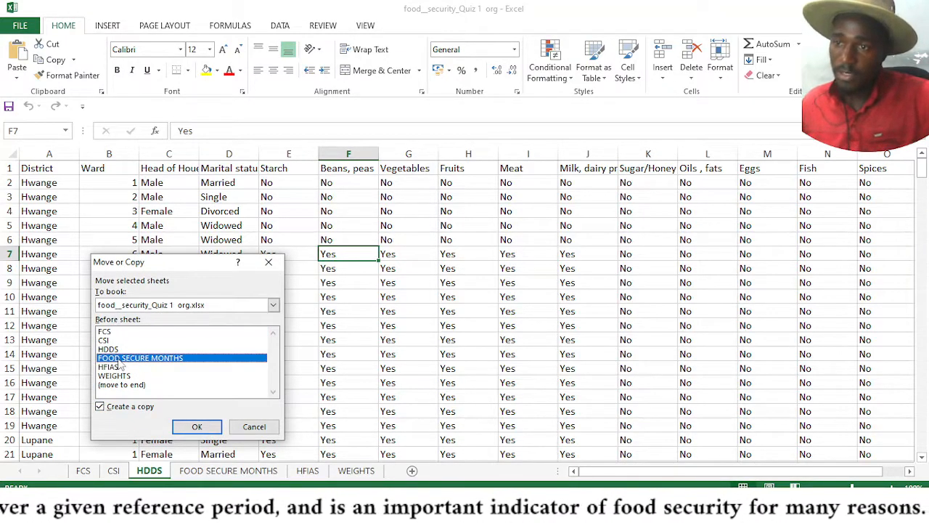
pyautogui.click(182, 430)
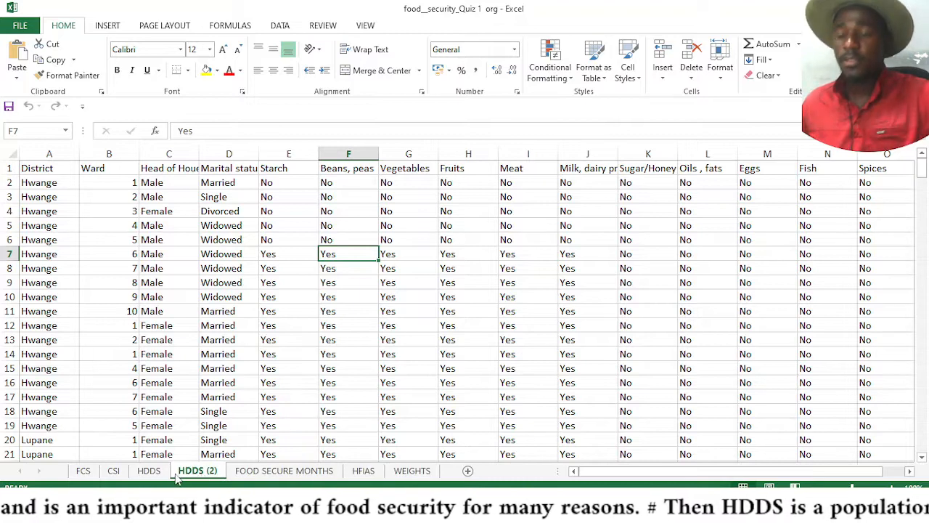
pyautogui.click(149, 470)
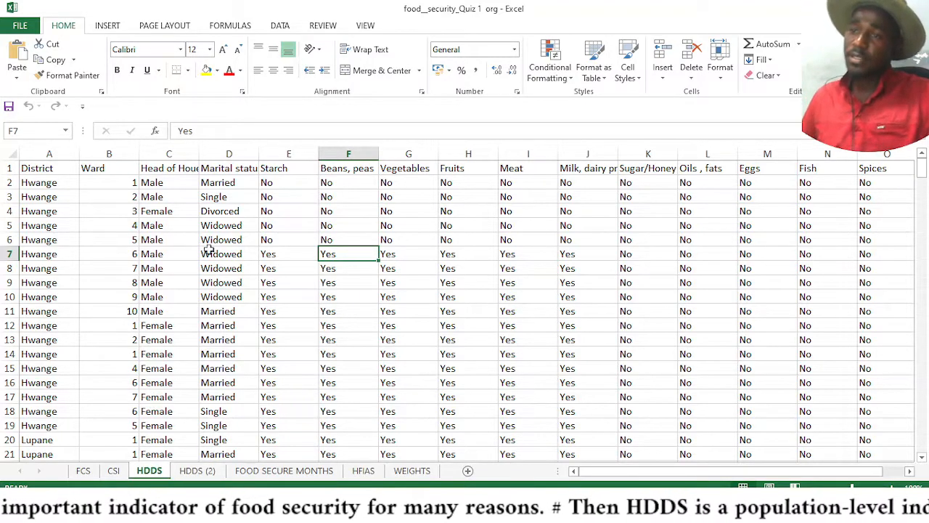
# Format the HDDS data range $A$1:$O$303 as a table with headers
pyautogui.click(301, 311)
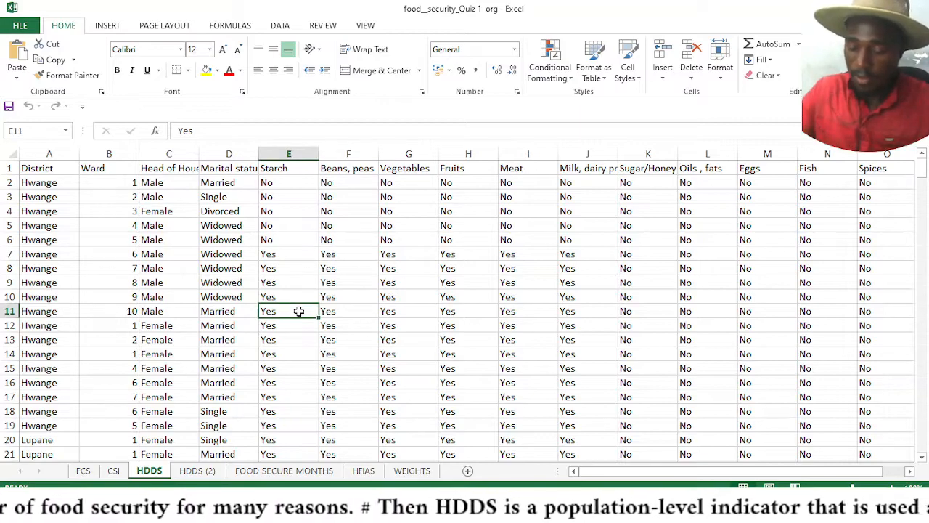
pyautogui.hotkey('ctrl', 't')
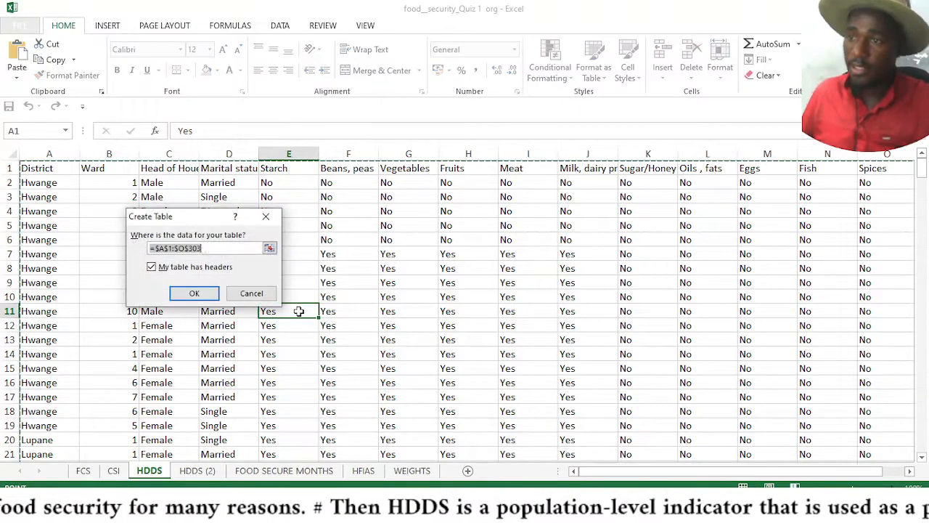
pyautogui.click(195, 294)
pyautogui.click(460, 366)
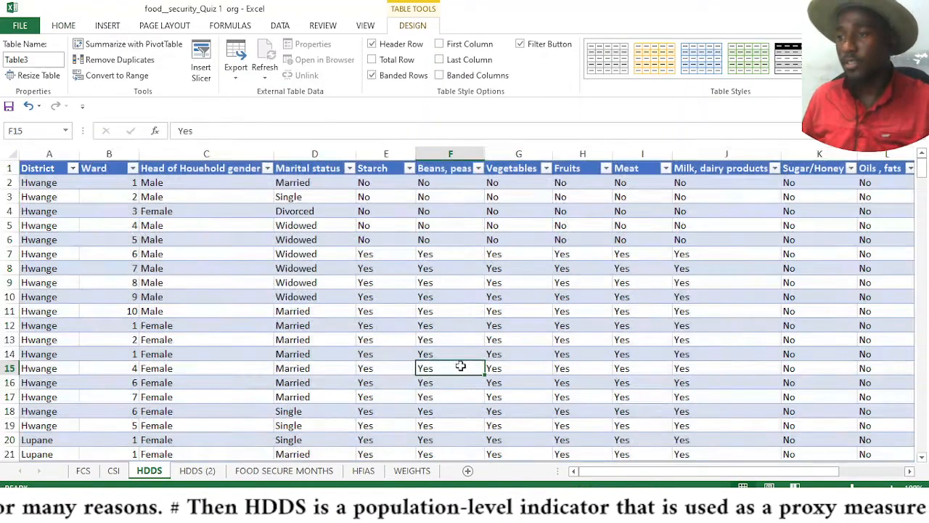
# Examine the table's food group columns from Starch across to Spices
pyautogui.press('Right')
pyautogui.press('Right')
pyautogui.press('Right')
pyautogui.press('Right')
pyautogui.press('Right')
pyautogui.press('Right')
pyautogui.press('Right')
pyautogui.press('Right')
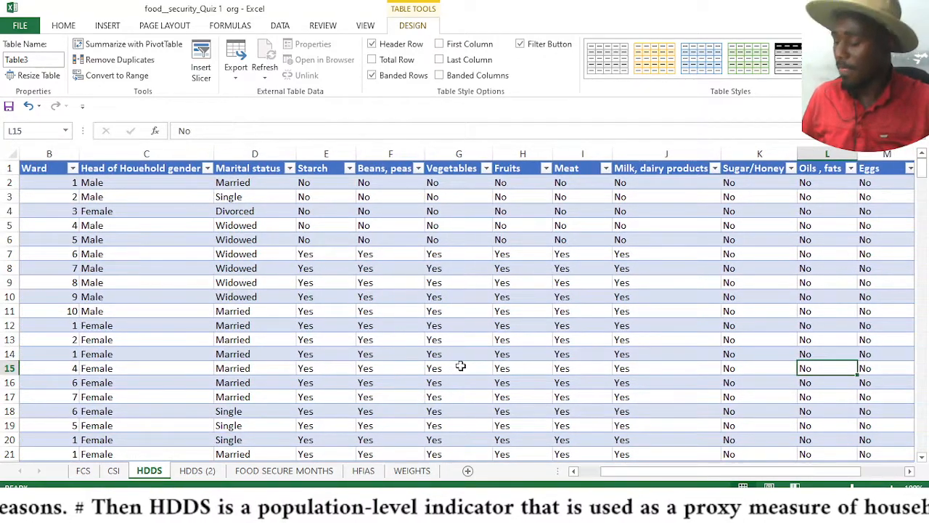
pyautogui.press('Right')
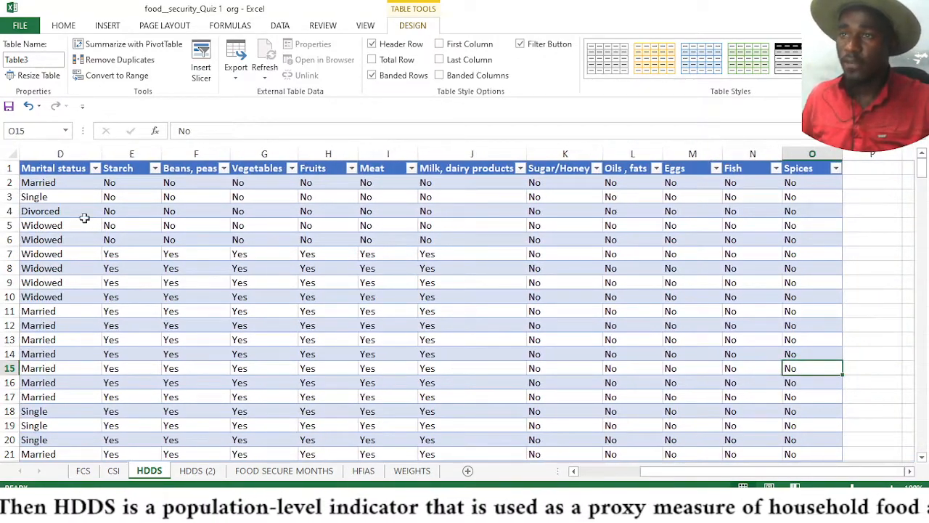
pyautogui.click(119, 170)
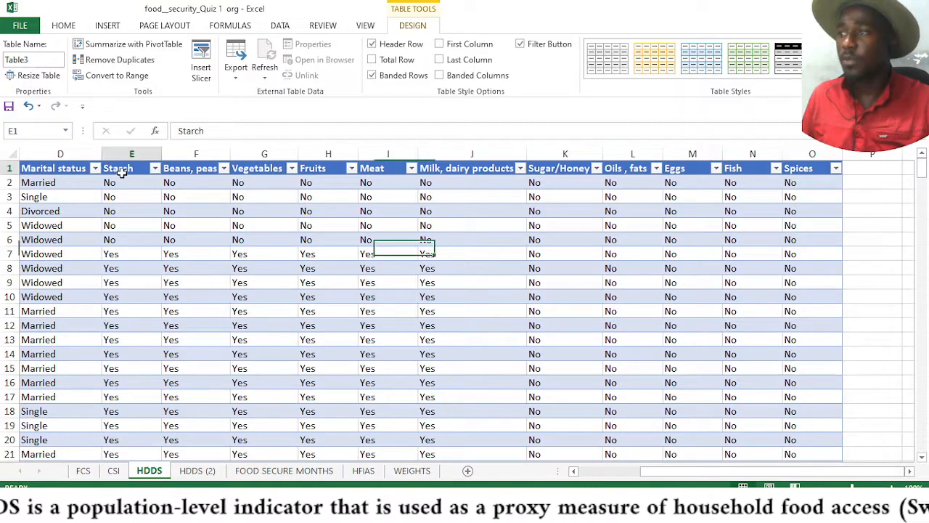
pyautogui.click(798, 169)
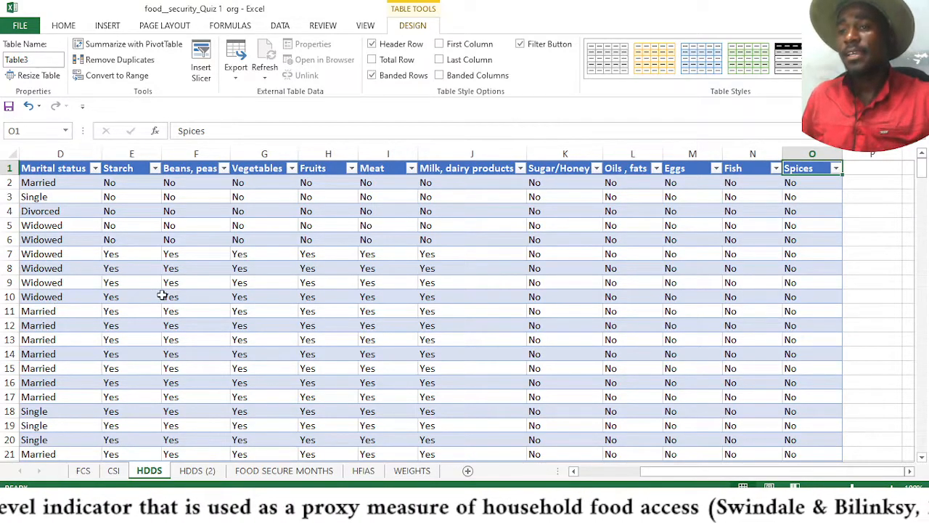
pyautogui.click(127, 253)
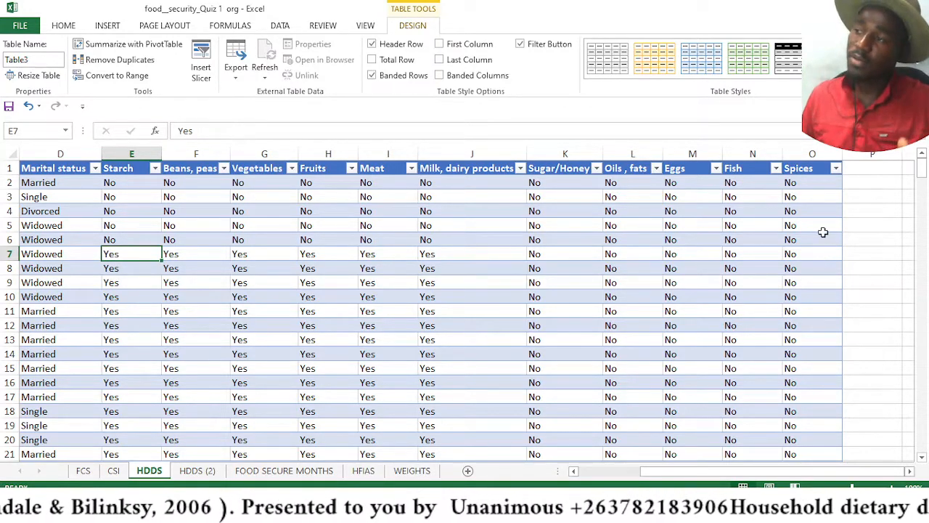
pyautogui.click(835, 172)
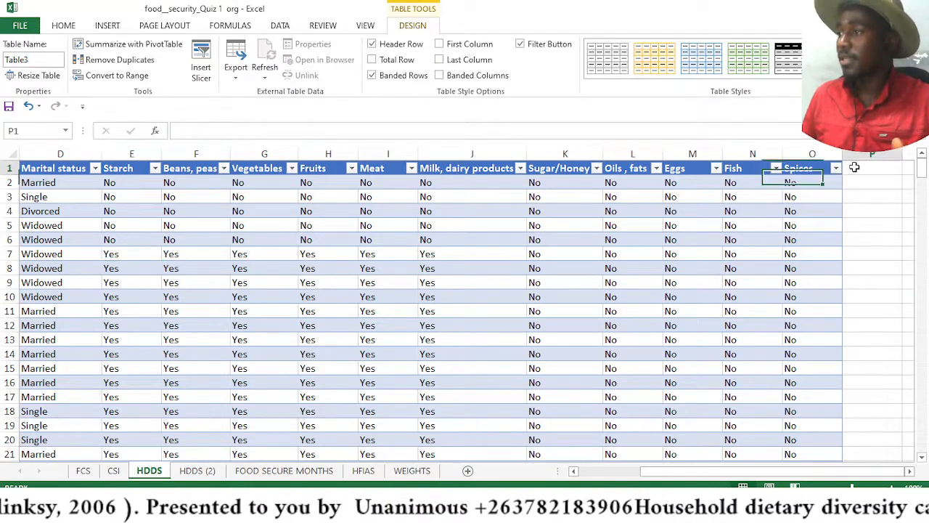
pyautogui.click(857, 167)
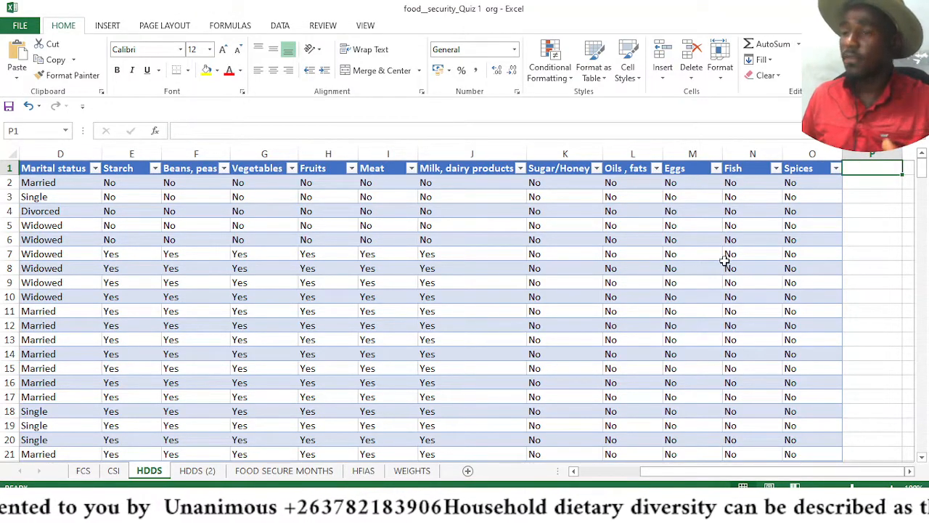
pyautogui.click(771, 283)
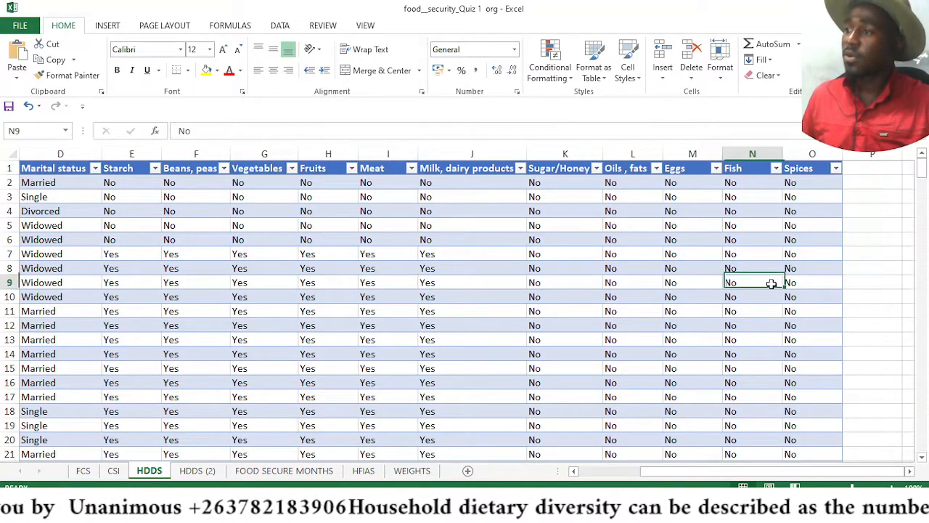
pyautogui.click(115, 283)
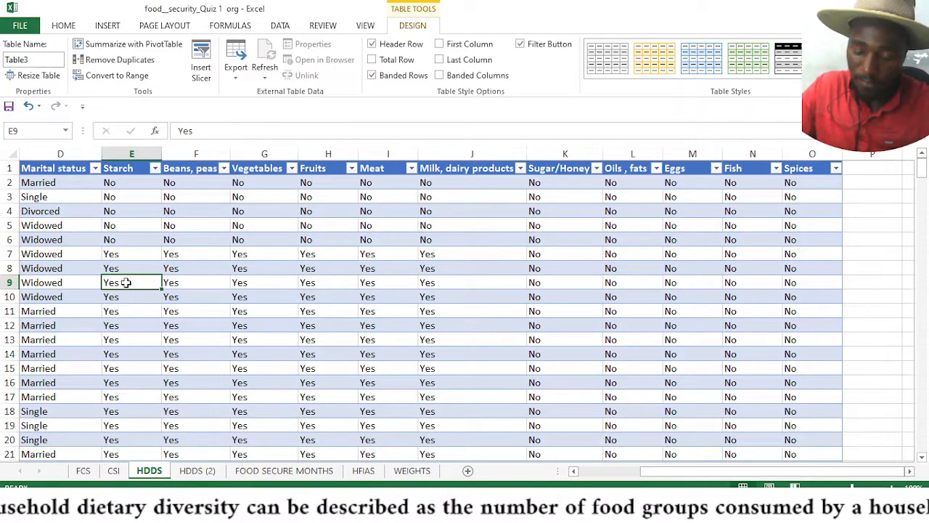
# Replace every Yes in the sheet with 1 using Replace All
pyautogui.hotkey('ctrl', 'f')
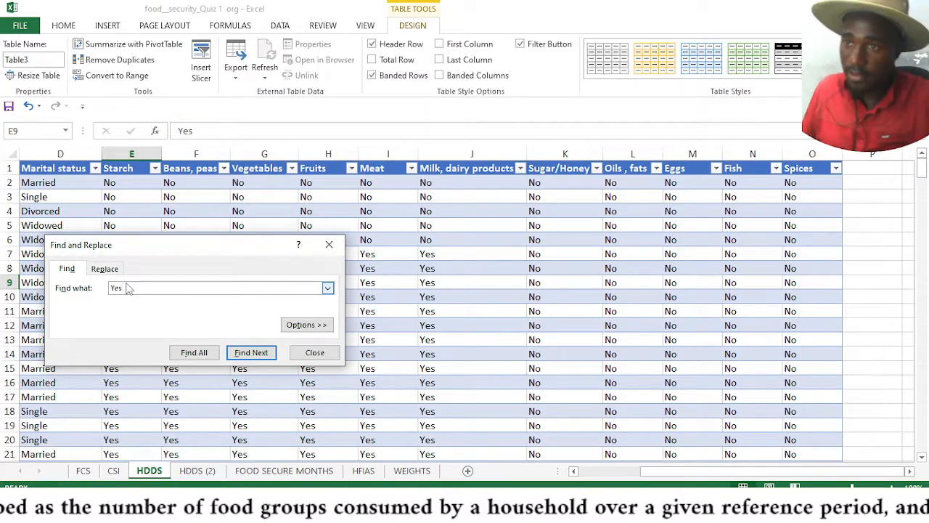
pyautogui.click(107, 269)
pyautogui.write('0')
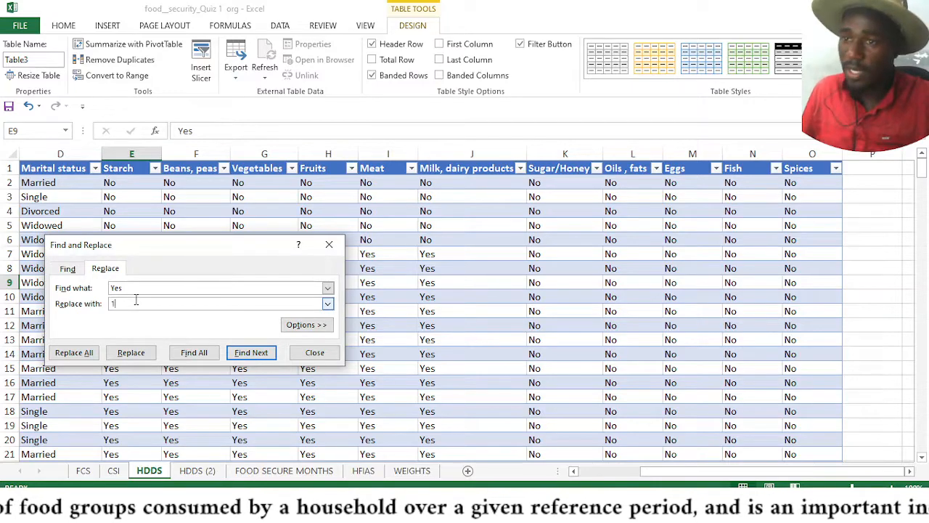
pyautogui.click(87, 353)
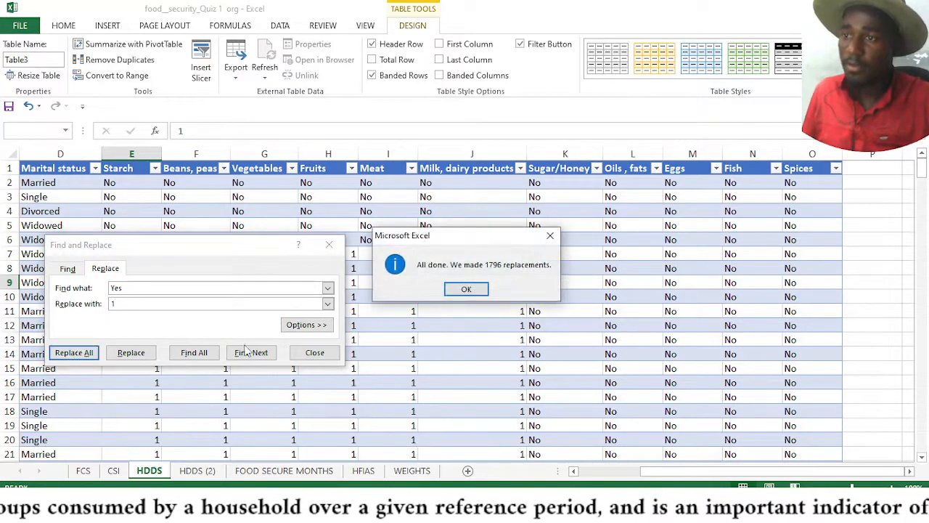
pyautogui.click(476, 289)
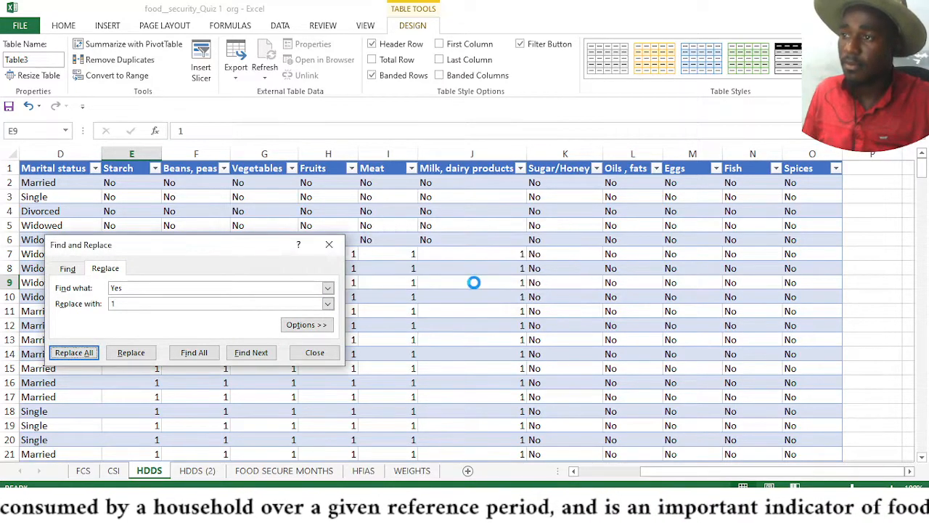
# Replace every No in the sheet with 0 using Replace All, then close the Find and Replace dialog
pyautogui.click(143, 288)
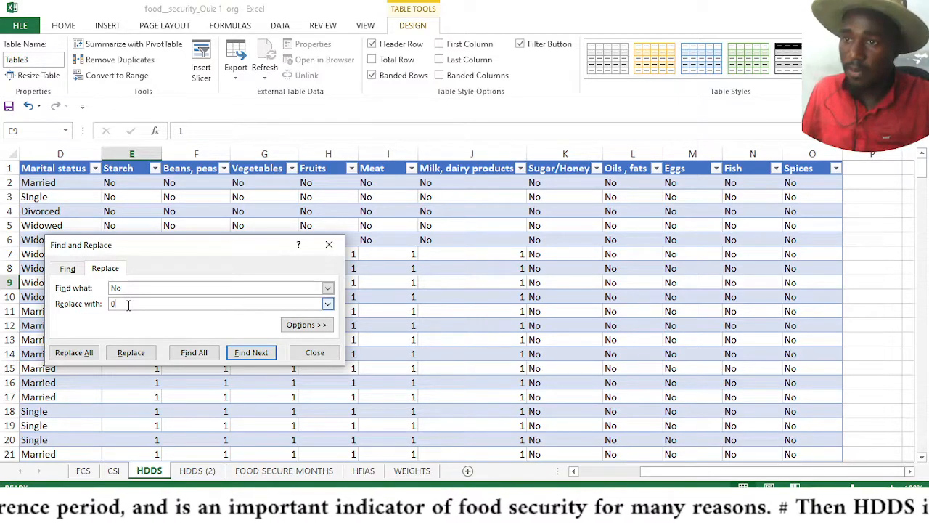
pyautogui.click(128, 305)
pyautogui.write('0')
pyautogui.click(75, 354)
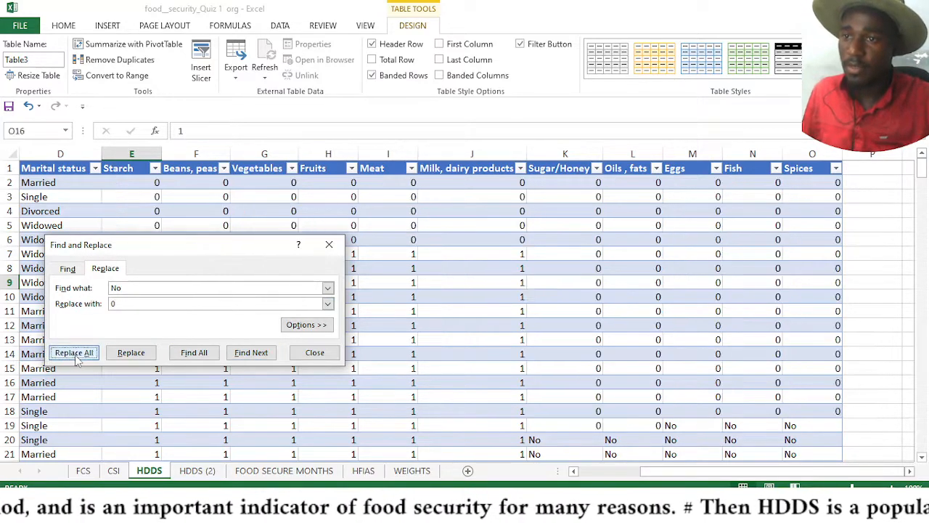
pyautogui.click(466, 291)
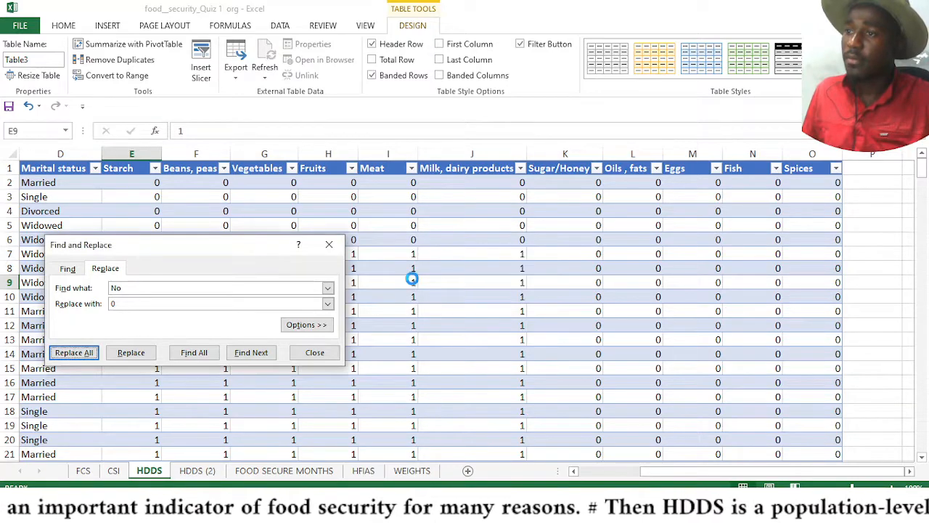
pyautogui.click(329, 245)
# Add a new column header HDDS in cell P1 next to the Spices column
pyautogui.click(556, 271)
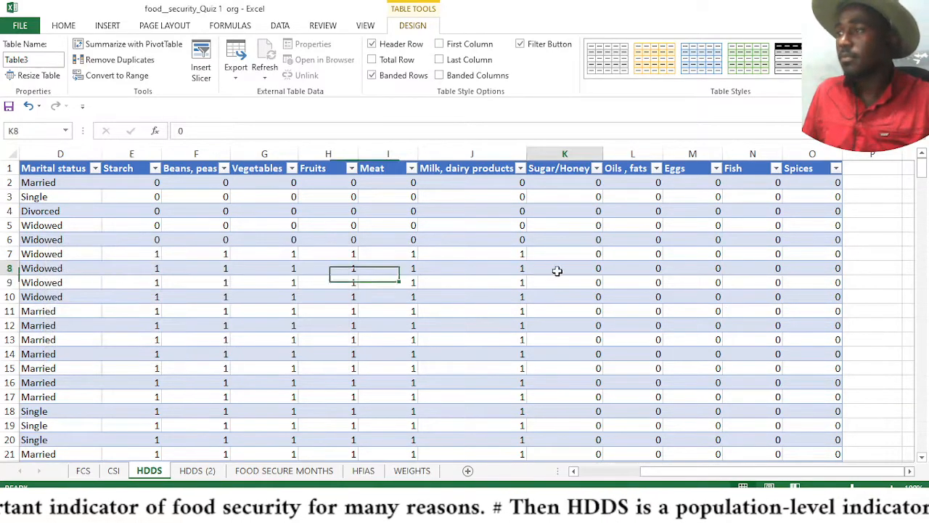
pyautogui.press('Right')
pyautogui.press('Right')
pyautogui.press('Right')
pyautogui.press('Right')
pyautogui.press('Right')
pyautogui.press('Right')
pyautogui.press('Right')
pyautogui.press('Right')
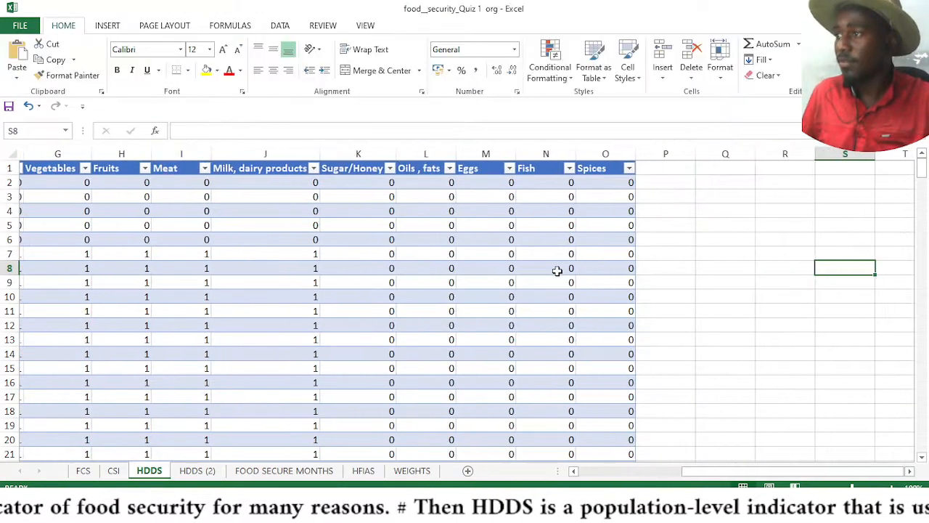
pyautogui.click(645, 182)
pyautogui.click(646, 168)
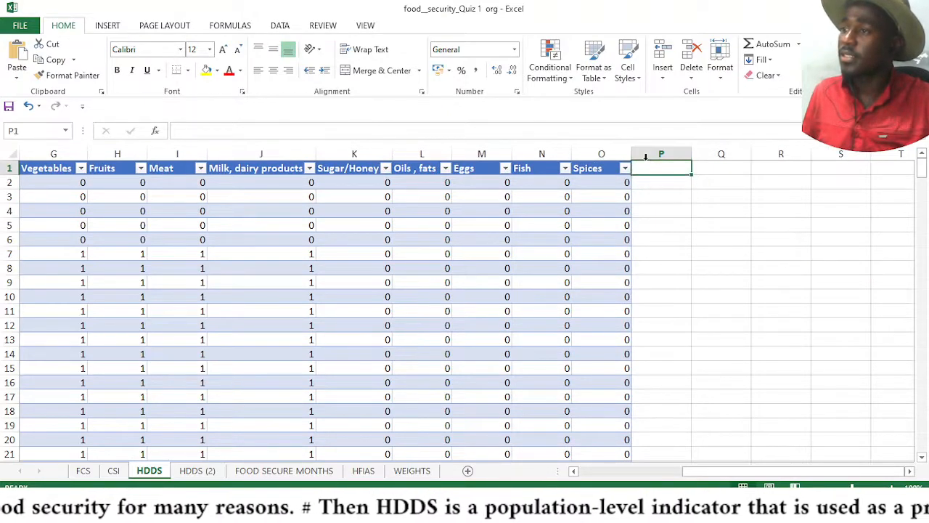
pyautogui.click(647, 157)
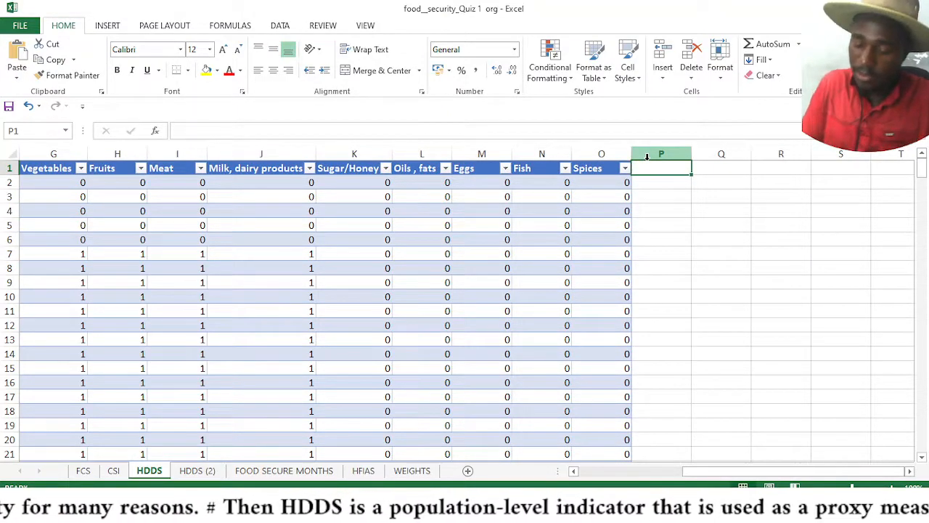
pyautogui.write('HSS')
pyautogui.press('BackSpace')
pyautogui.press('BackSpace')
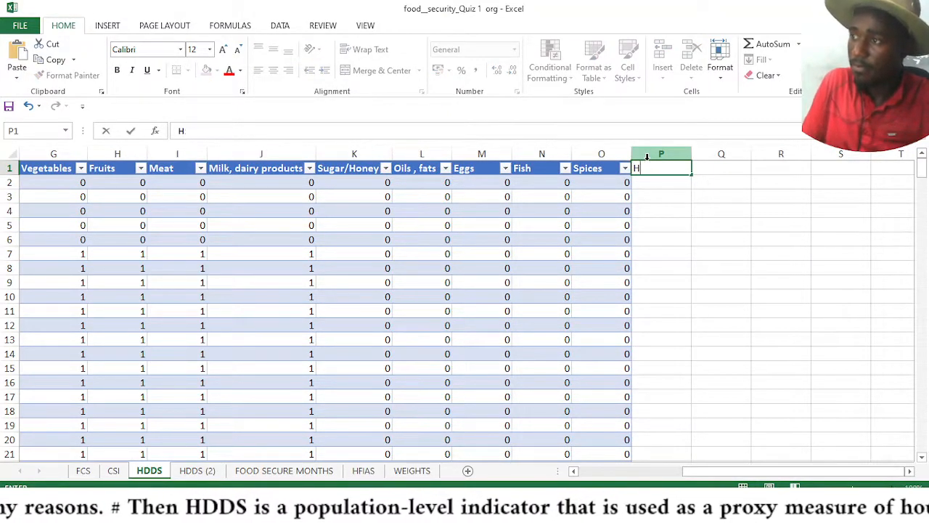
pyautogui.write('DDS')
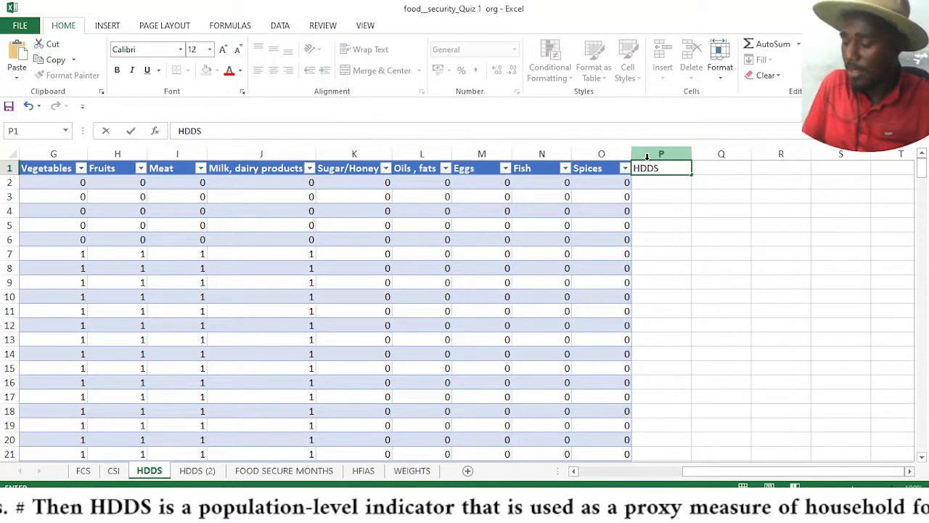
pyautogui.press('Return')
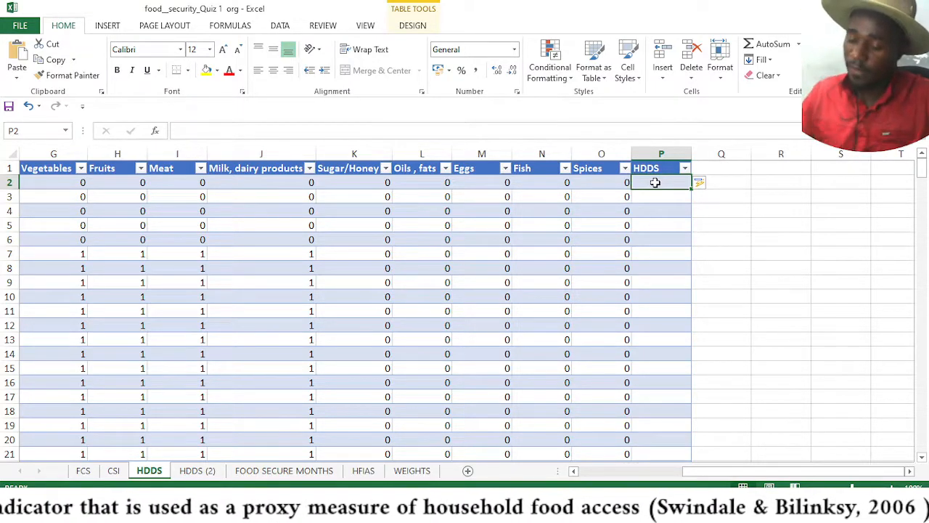
# Enter a SUM formula in P2 adding the row's food group values from Starch through Spices
pyautogui.write('=')
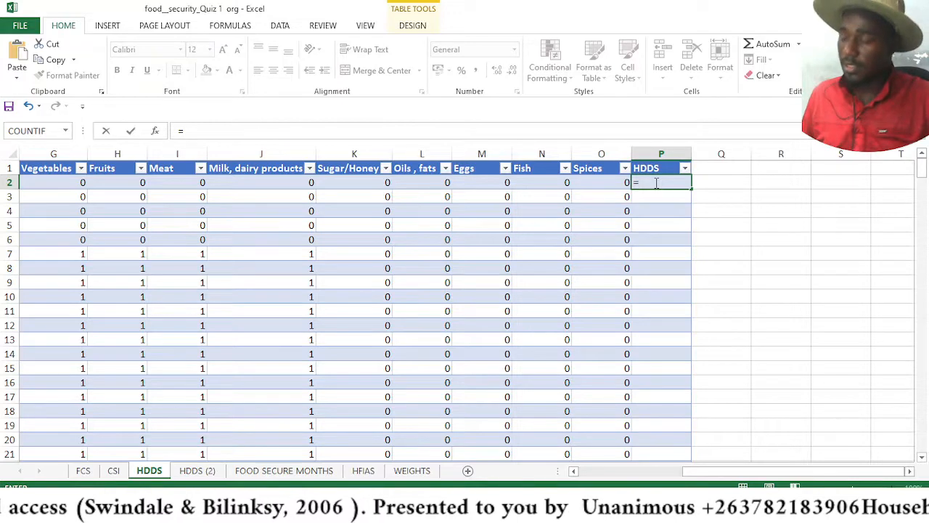
pyautogui.write('SUM')
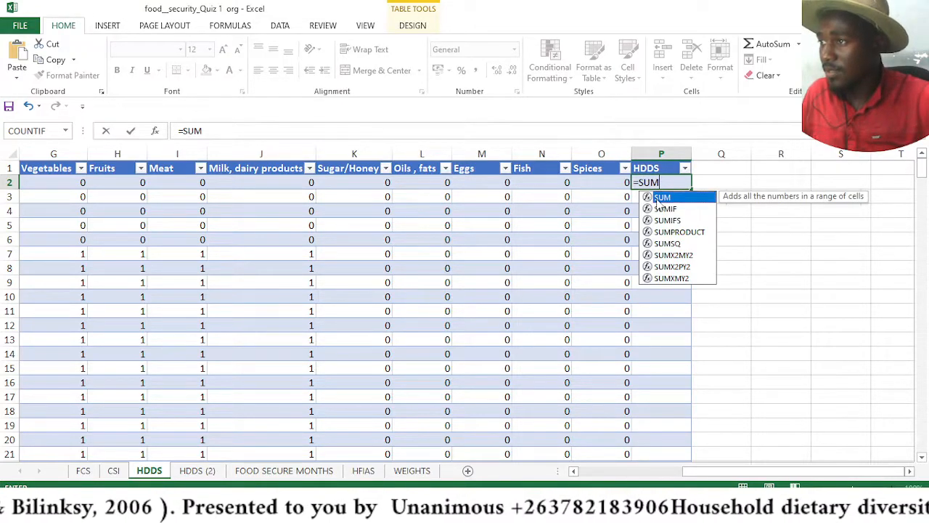
pyautogui.doubleClick(659, 199)
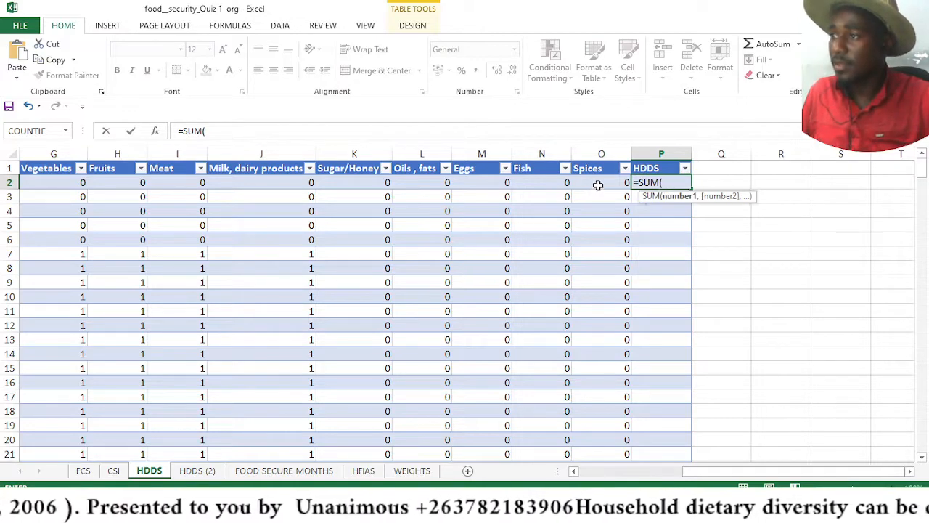
pyautogui.moveTo(600, 185); pyautogui.dragTo(253, 174)
pyautogui.press('Return')
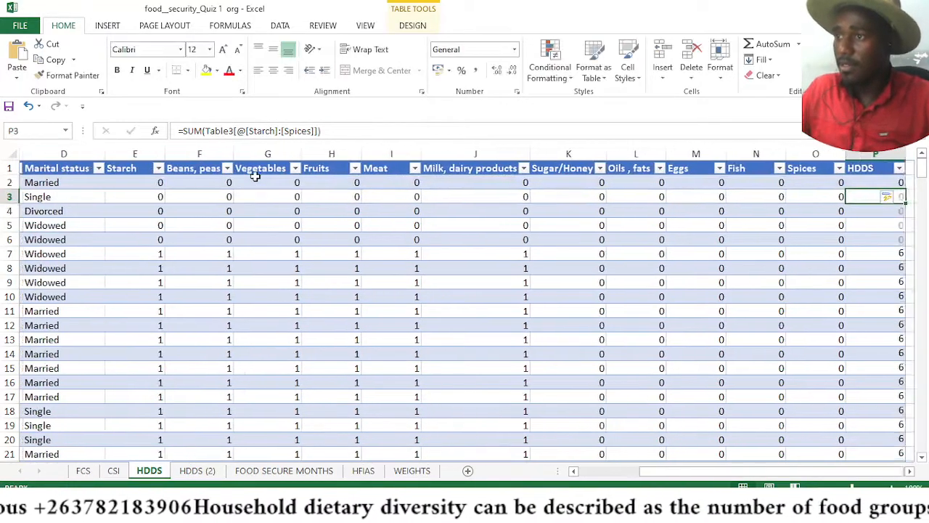
# Review the HDDS scores down the column and the distinct values listed in its filter
pyautogui.click(910, 471)
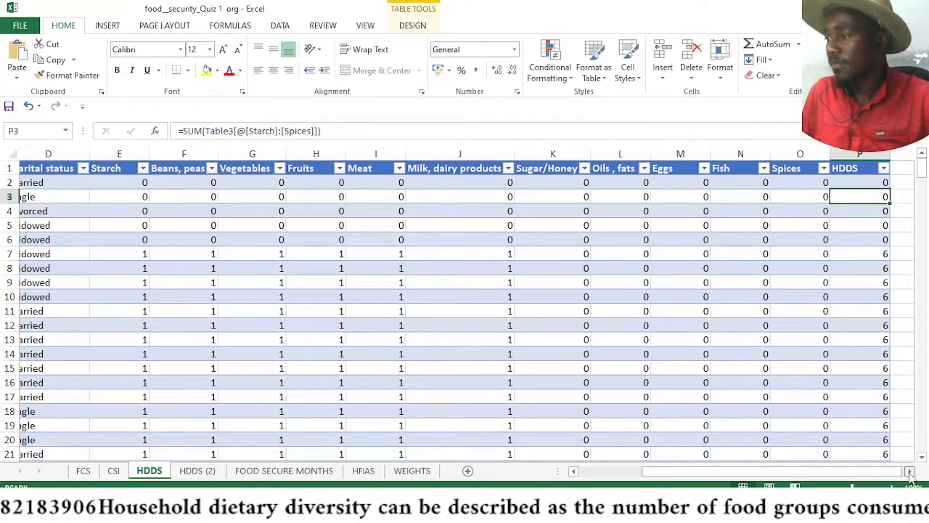
pyautogui.click(910, 471)
pyautogui.scroll(-11, 714, 201)
pyautogui.scroll(-20, 714, 201)
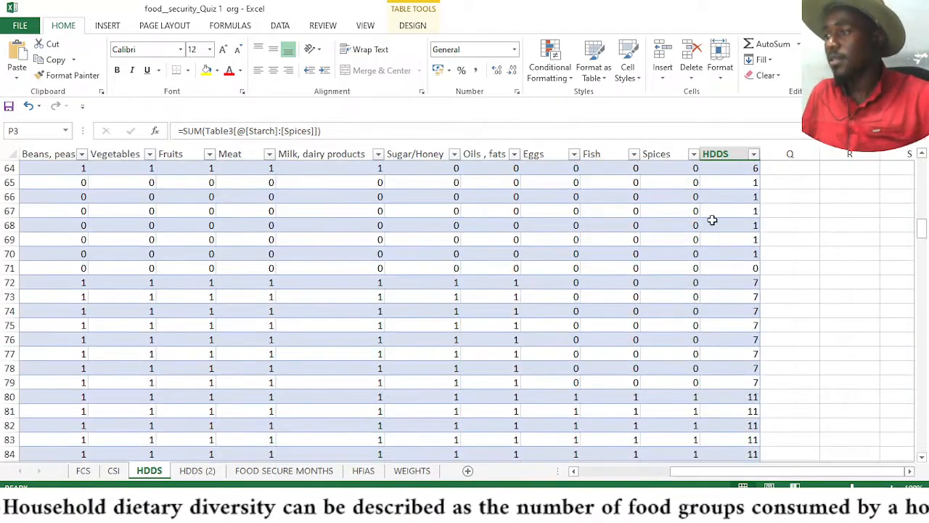
pyautogui.scroll(-20, 719, 239)
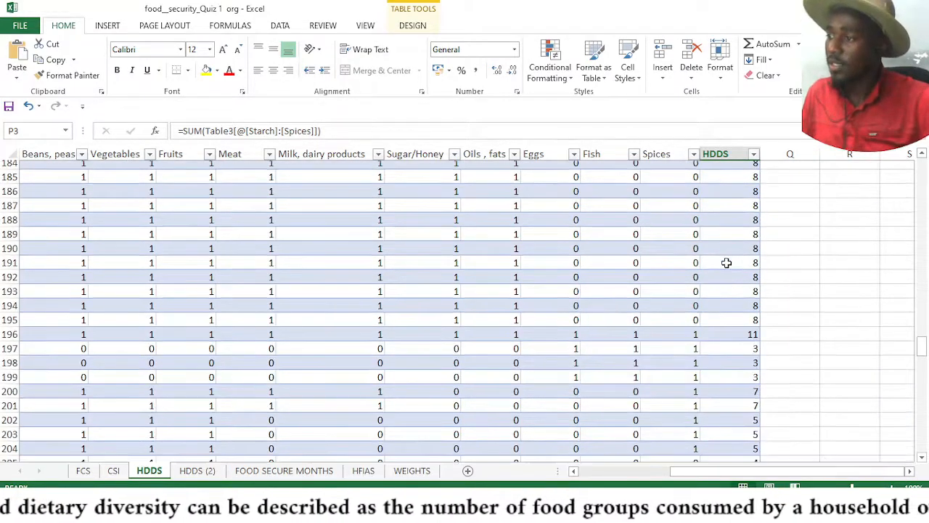
pyautogui.click(753, 154)
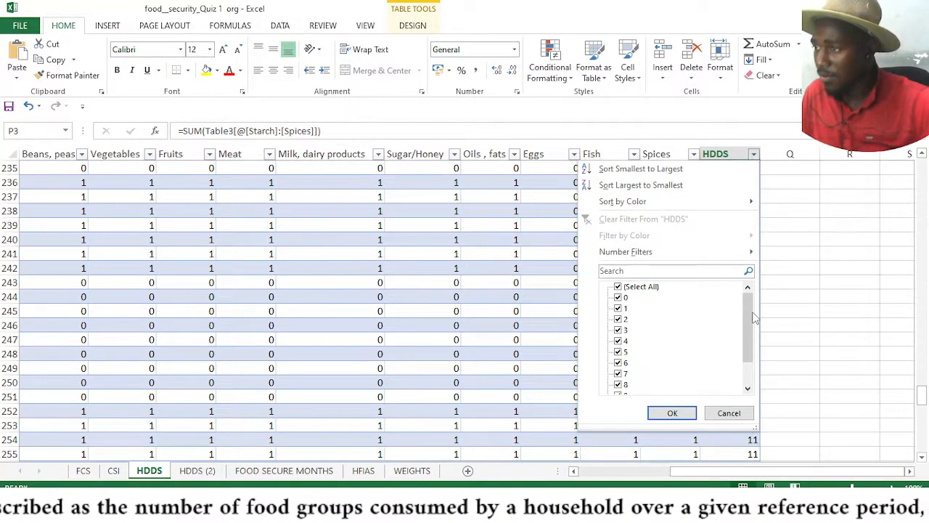
pyautogui.moveTo(751, 314); pyautogui.dragTo(750, 350)
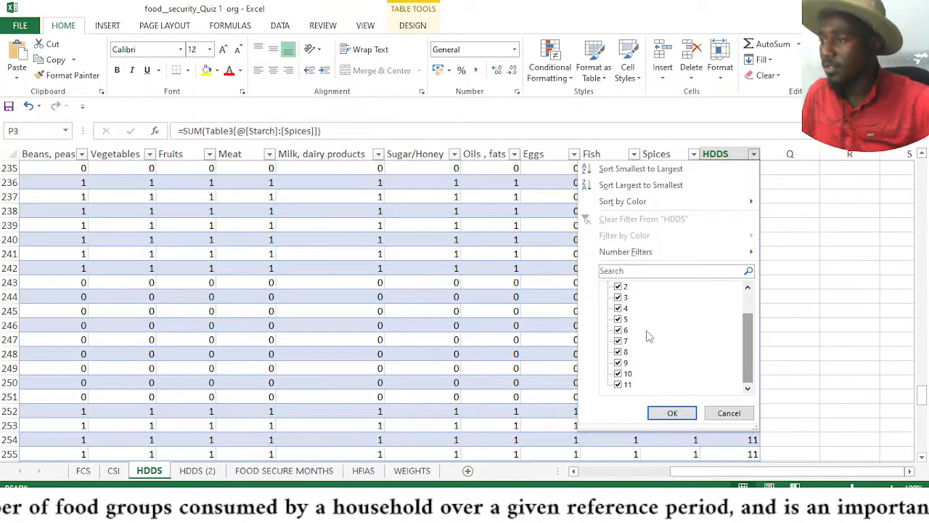
pyautogui.moveTo(747, 342); pyautogui.dragTo(747, 289)
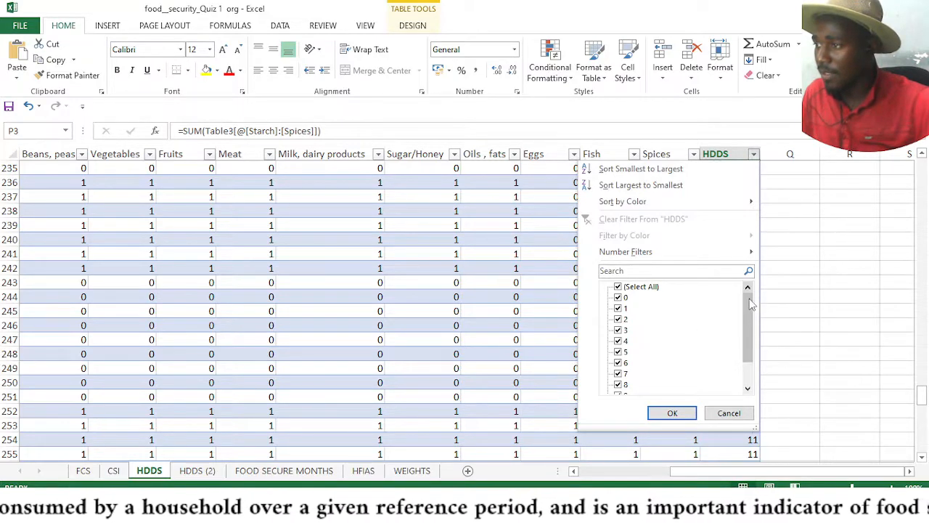
pyautogui.moveTo(751, 304); pyautogui.dragTo(752, 335)
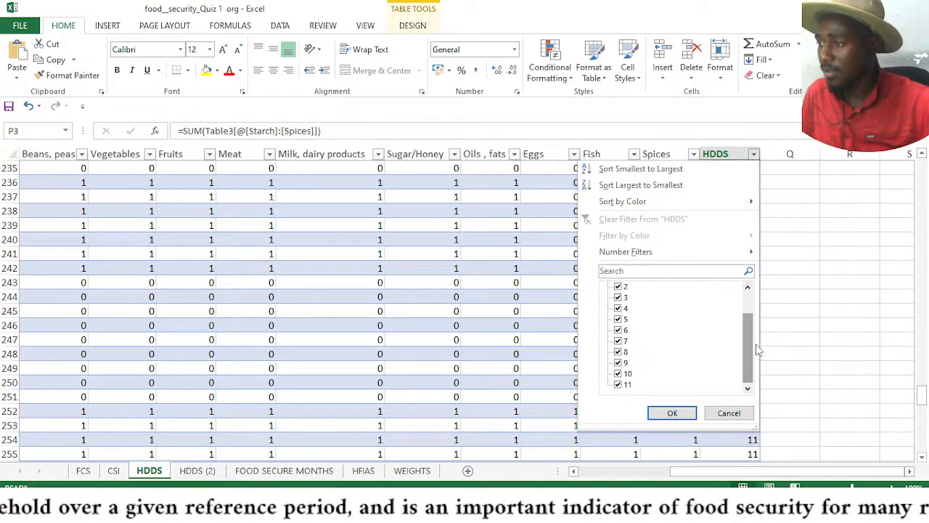
pyautogui.moveTo(753, 350); pyautogui.dragTo(755, 328)
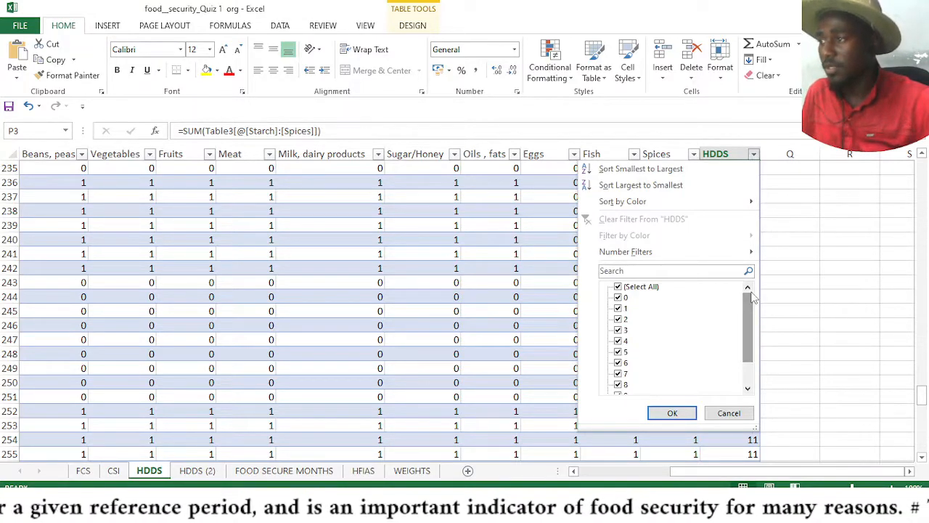
pyautogui.click(670, 413)
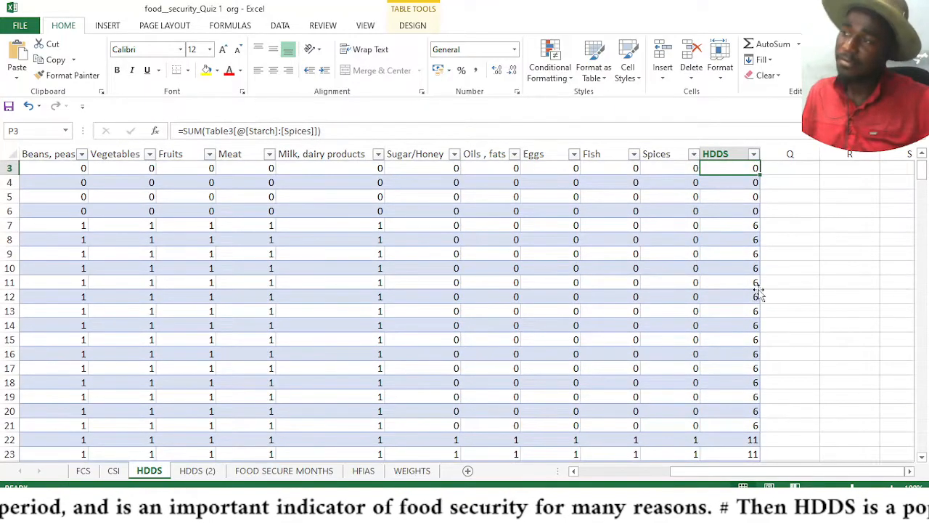
# Switch to the HDDS (2) sheet and format its data range as a table with headers
pyautogui.click(791, 283)
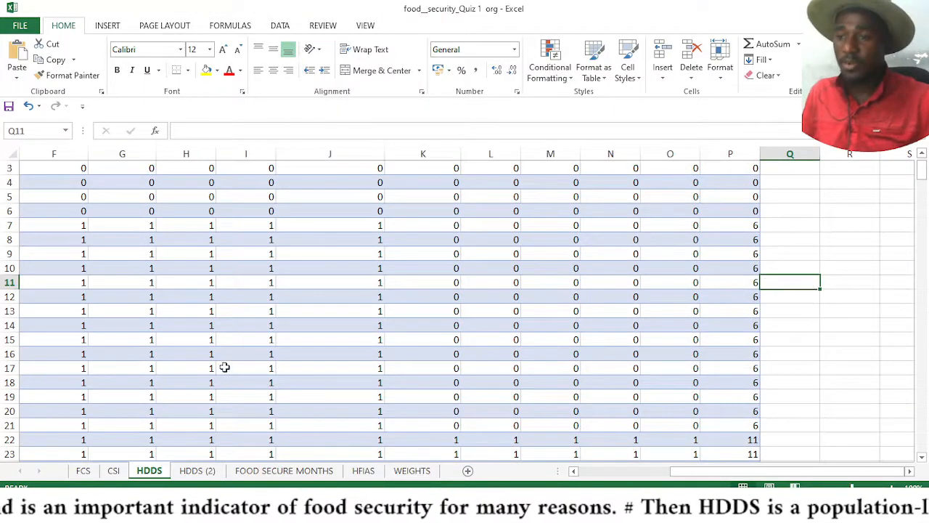
pyautogui.click(198, 471)
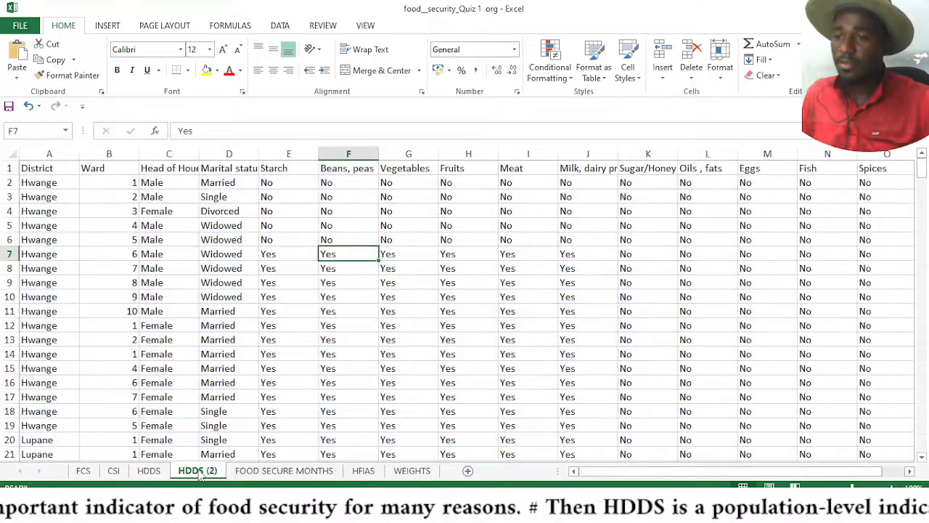
pyautogui.click(312, 322)
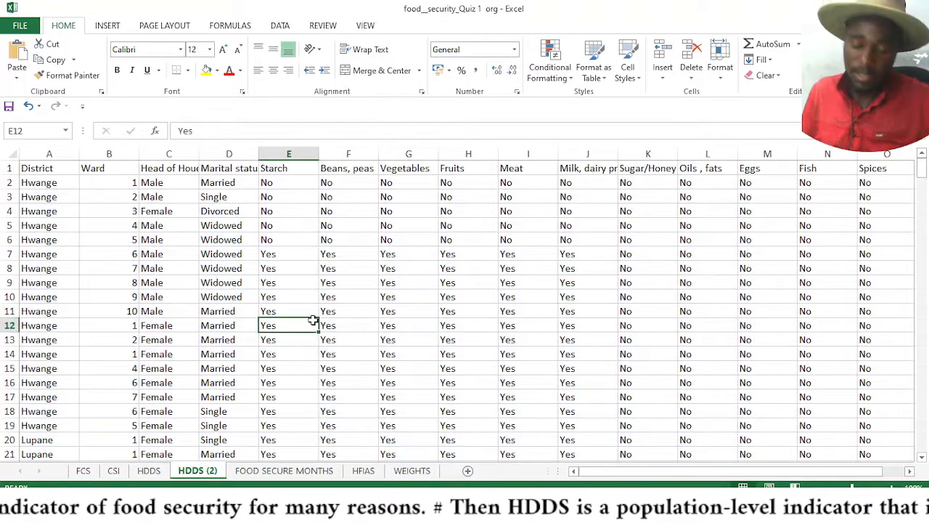
pyautogui.hotkey('ctrl', 't')
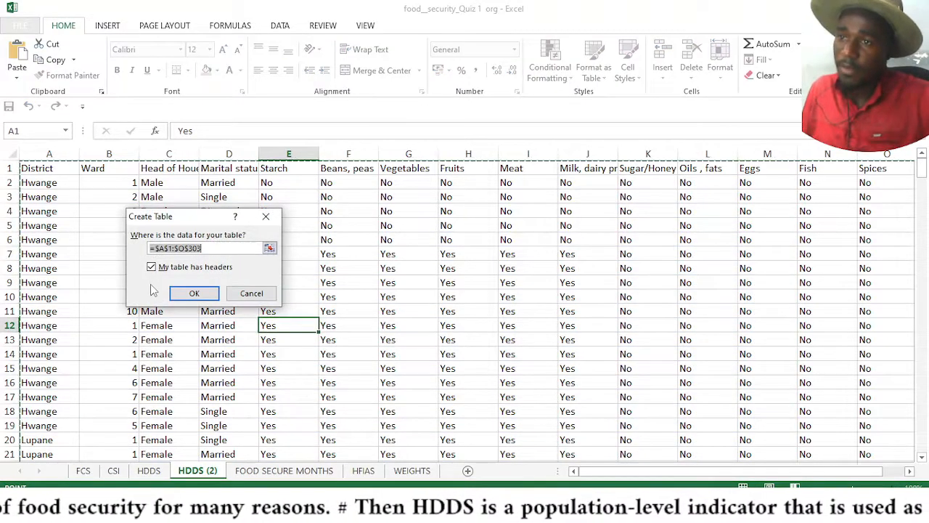
pyautogui.click(194, 294)
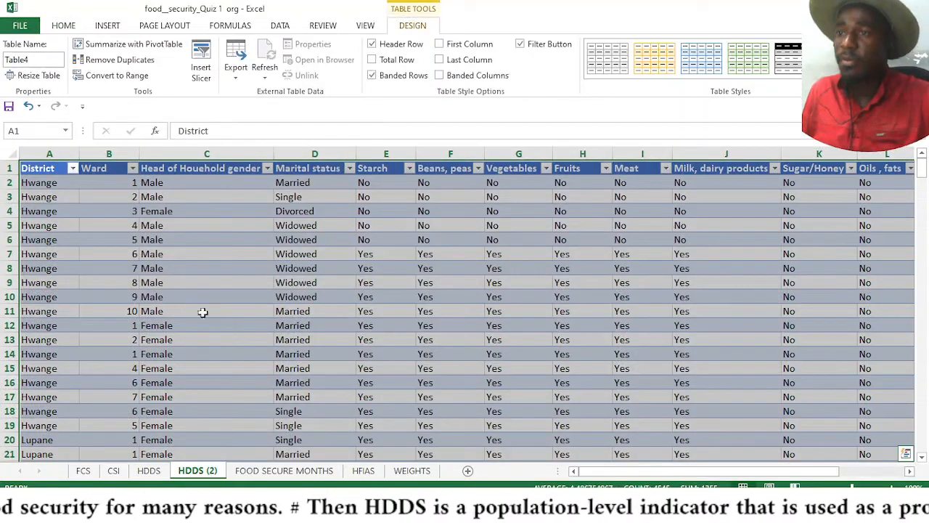
# Add an HDDS column header in cell P1 beside the Spices column
pyautogui.click(908, 472)
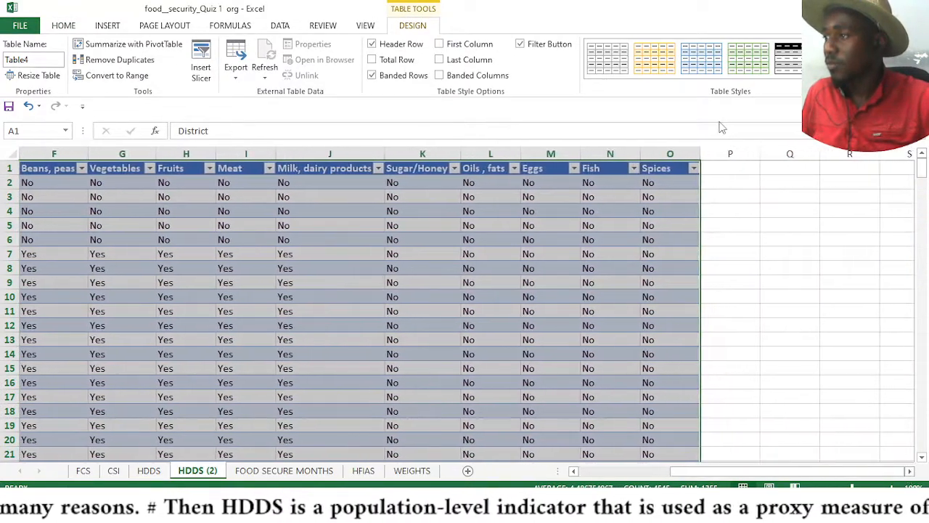
pyautogui.click(713, 172)
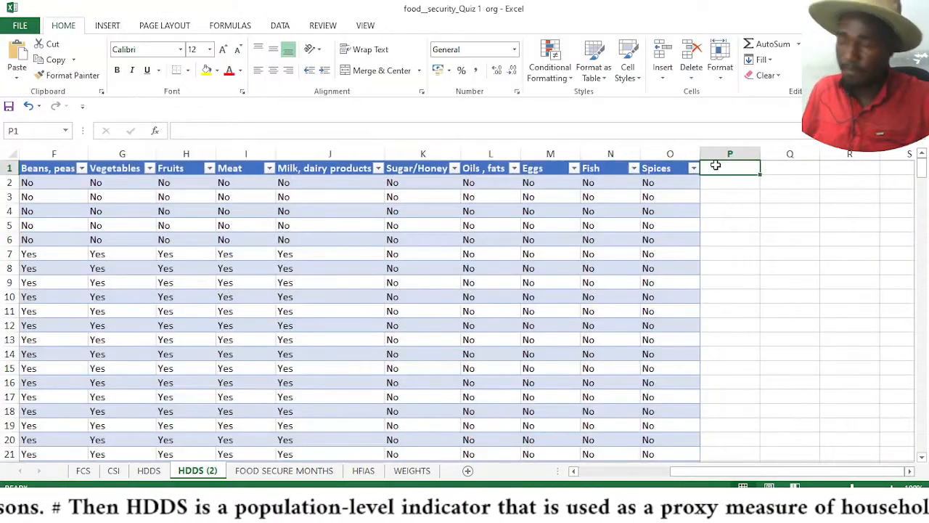
pyautogui.write('HDDS')
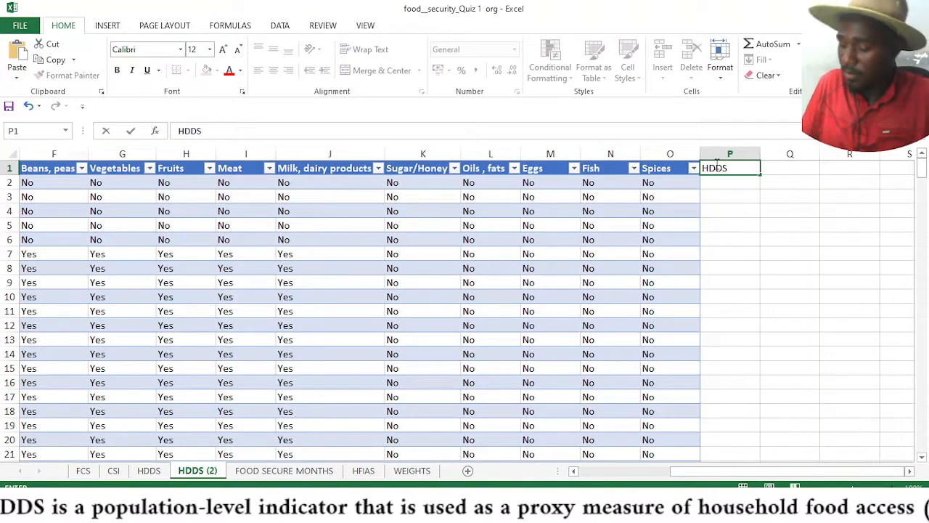
pyautogui.press('Return')
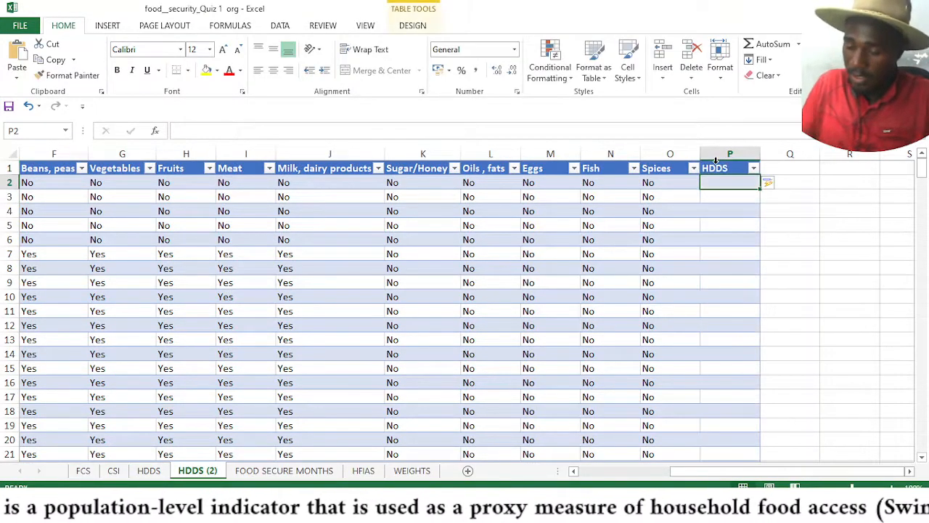
# Start a COUNTIF formula in P2 using the row's Starch through Spices cells as the range
pyautogui.write('=COUN')
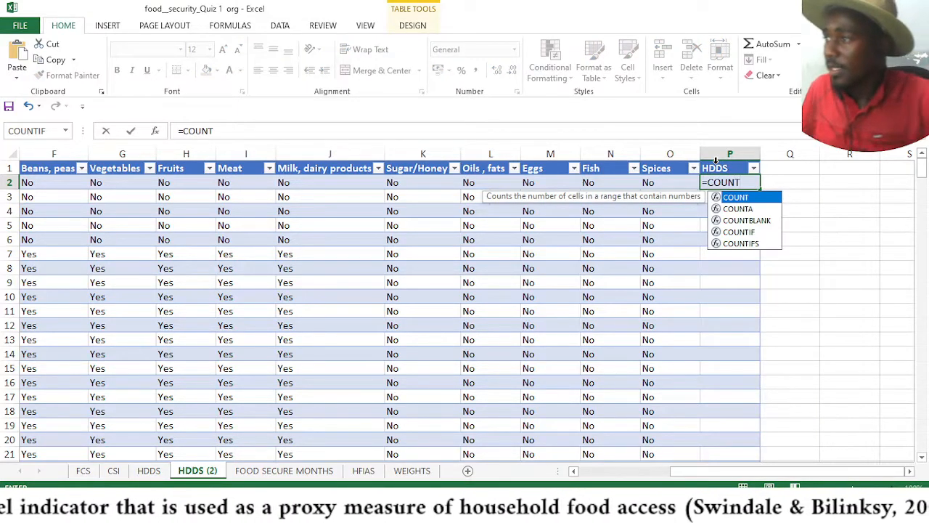
pyautogui.write('T')
pyautogui.doubleClick(739, 231)
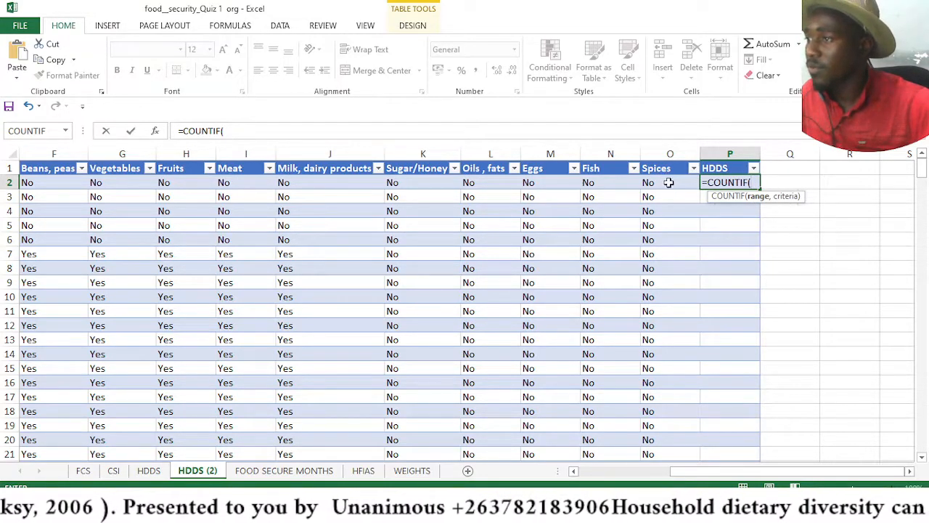
pyautogui.moveTo(669, 183); pyautogui.dragTo(306, 182)
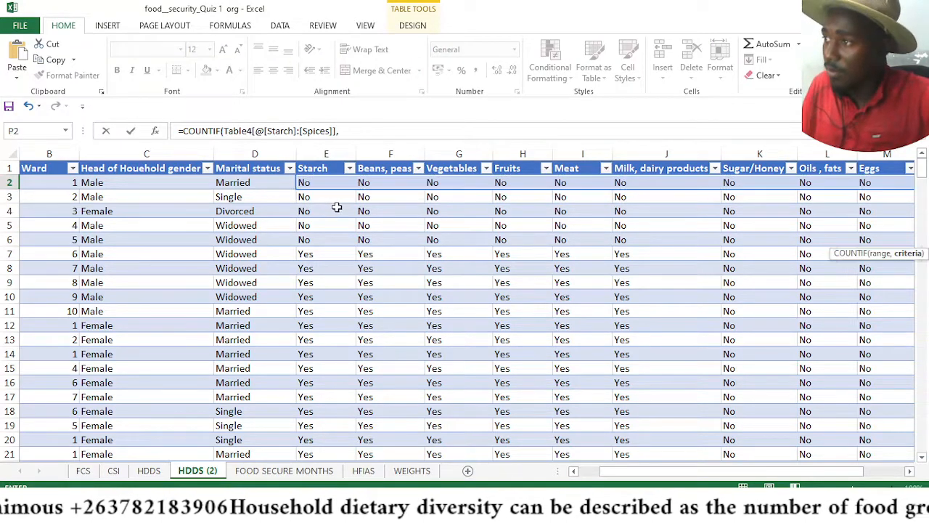
pyautogui.write(',')
# Complete the COUNTIF formula with cell G31 as the criterion and enter it
pyautogui.click(363, 131)
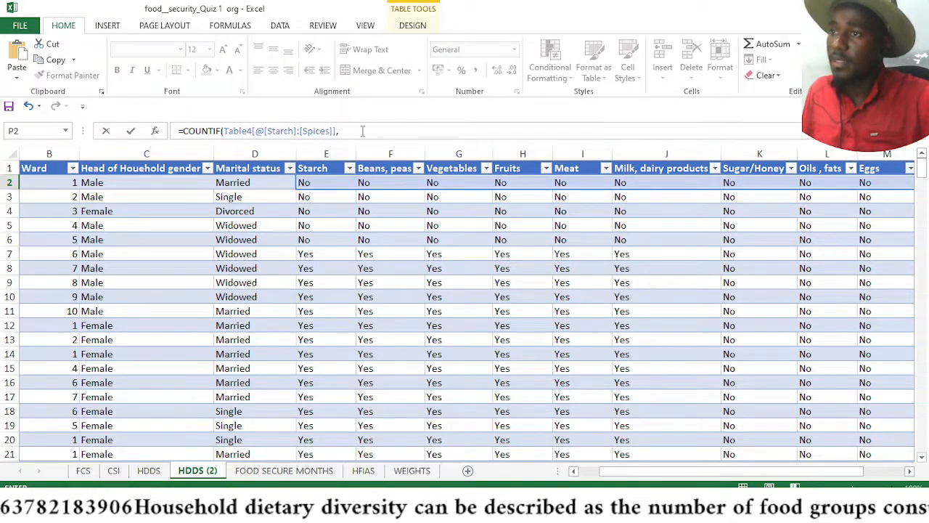
pyautogui.click(922, 457)
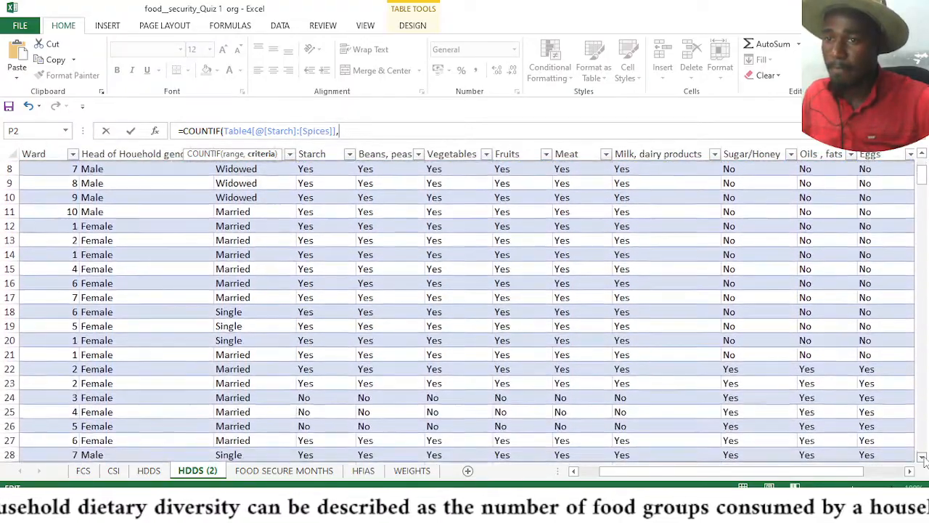
pyautogui.click(923, 459)
pyautogui.click(923, 458)
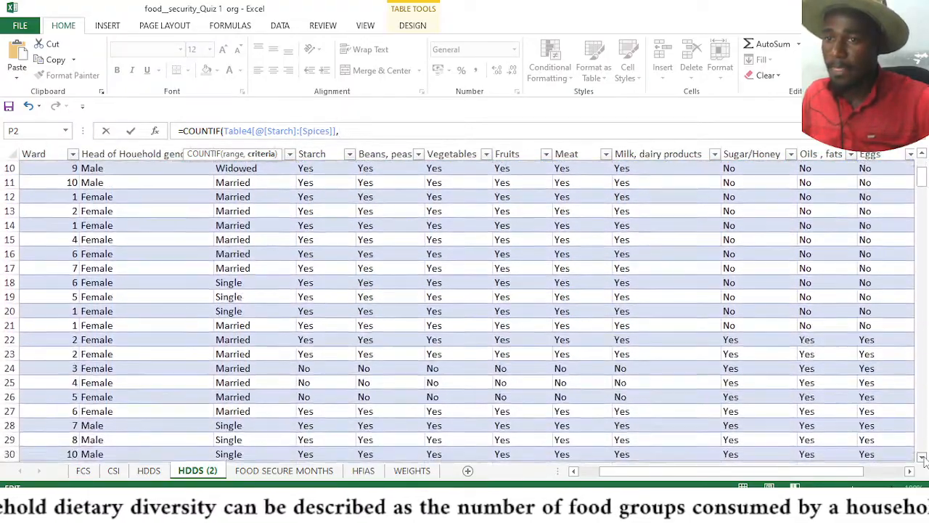
pyautogui.click(923, 458)
pyautogui.click(923, 459)
pyautogui.click(922, 458)
pyautogui.click(923, 458)
pyautogui.click(923, 458)
pyautogui.click(923, 459)
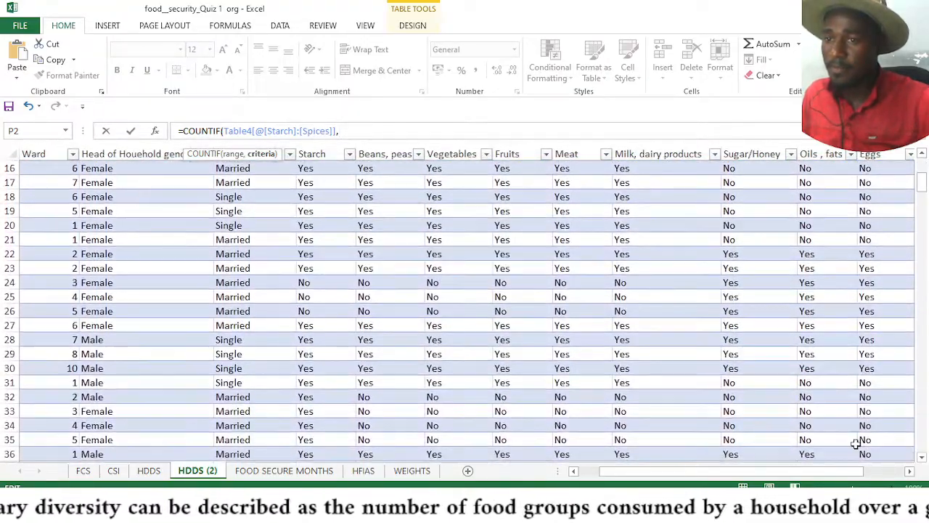
pyautogui.click(443, 383)
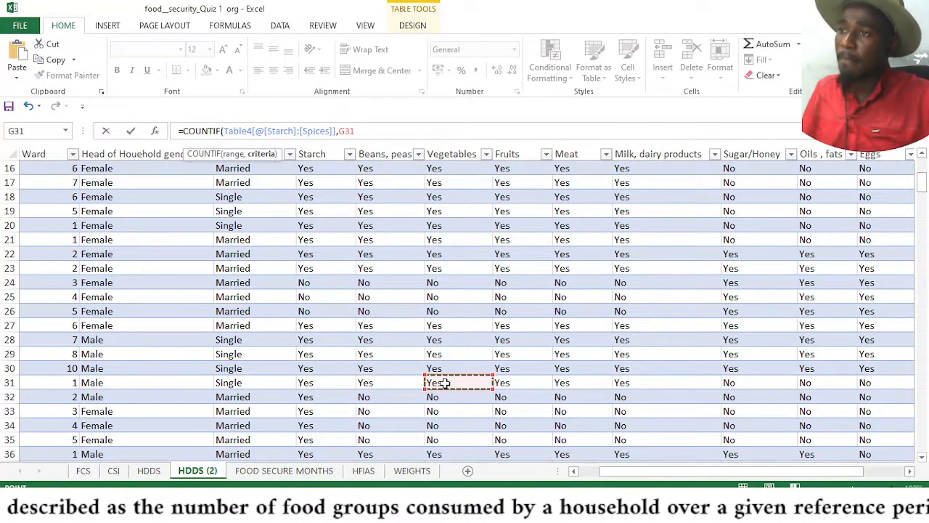
pyautogui.press('Return')
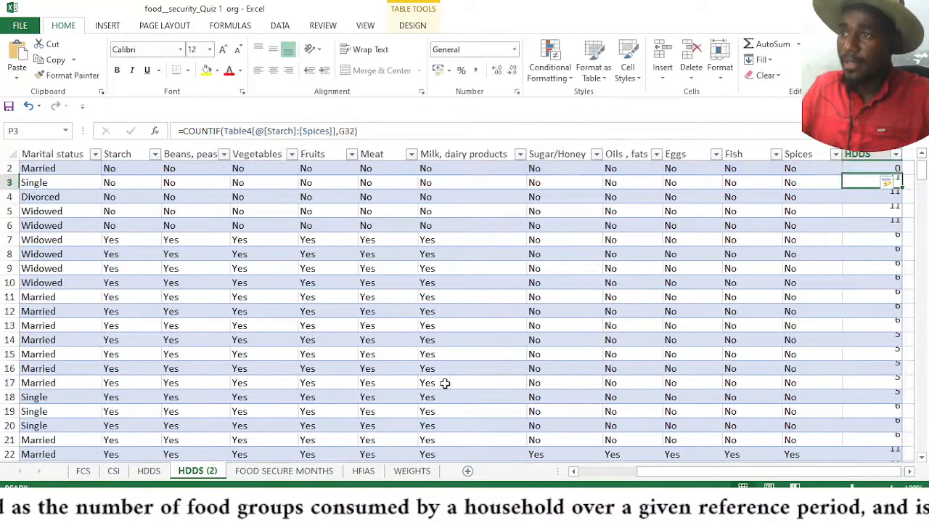
# Inspect the COUNTIF formulas in the first cells of the HDDS column
pyautogui.click(909, 470)
pyautogui.click(909, 470)
pyautogui.scroll(1, 755, 190)
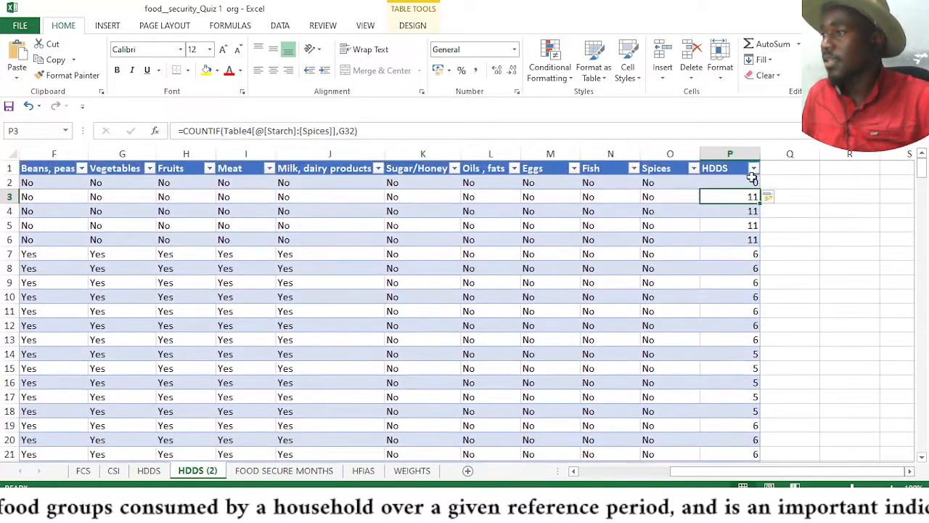
pyautogui.click(753, 182)
pyautogui.click(746, 195)
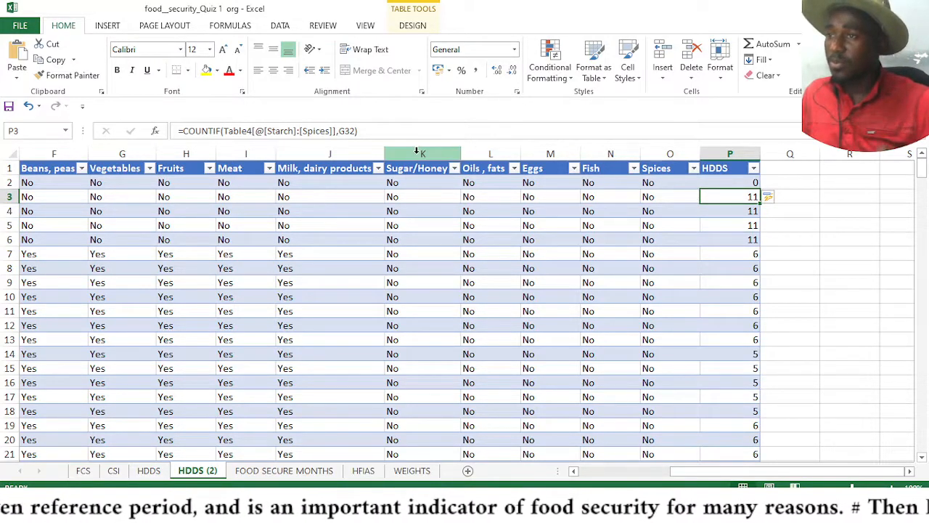
pyautogui.click(347, 134)
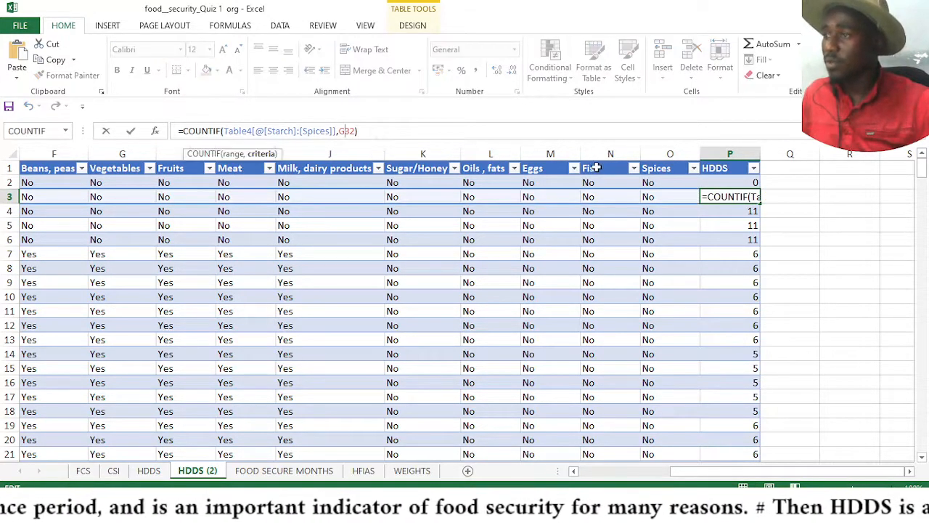
pyautogui.click(400, 137)
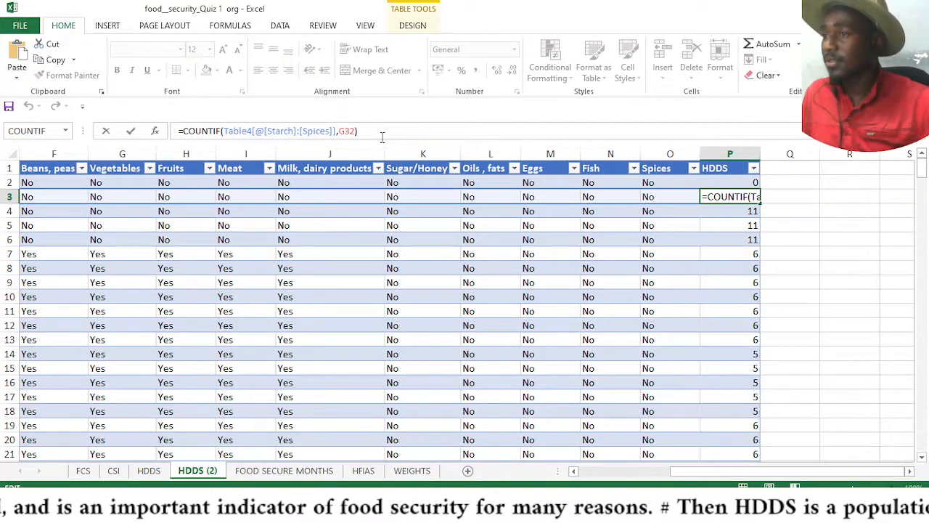
pyautogui.click(346, 131)
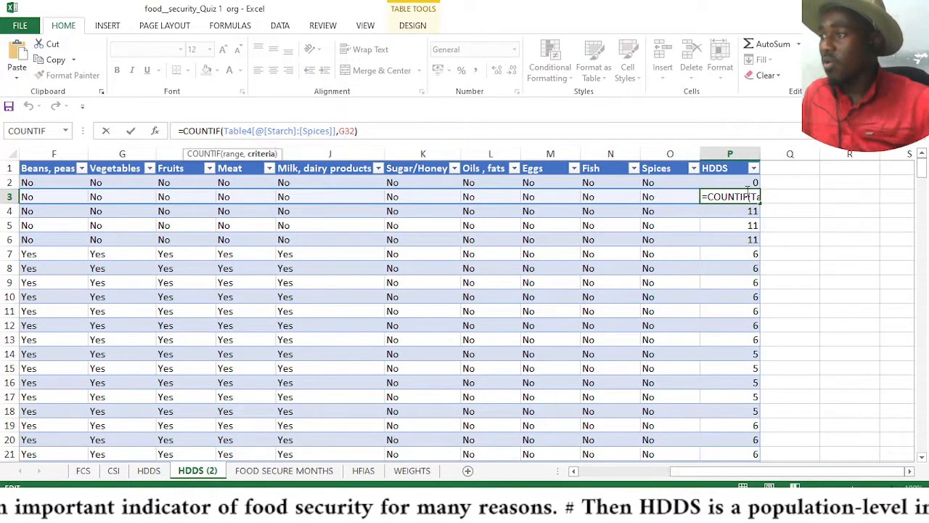
pyautogui.press('Return')
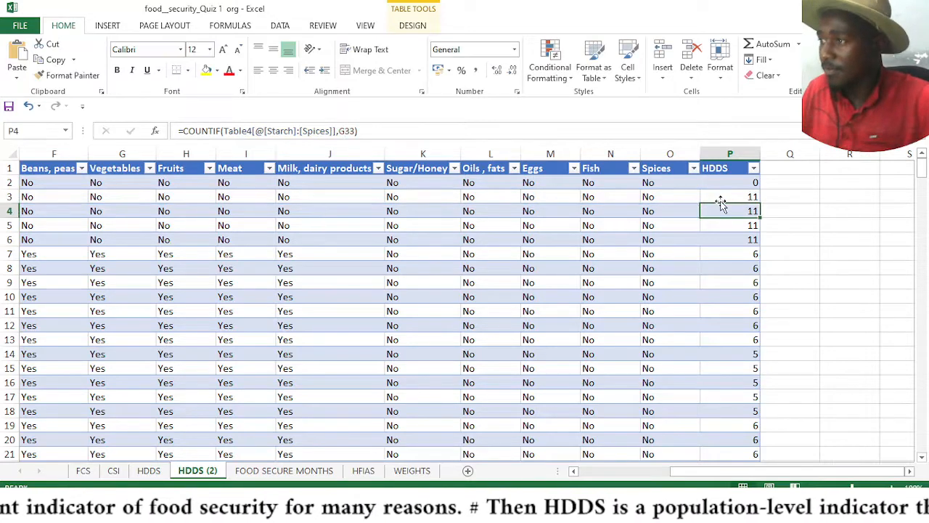
# Review the P2 formula and scroll through the HDDS results down the table
pyautogui.click(739, 183)
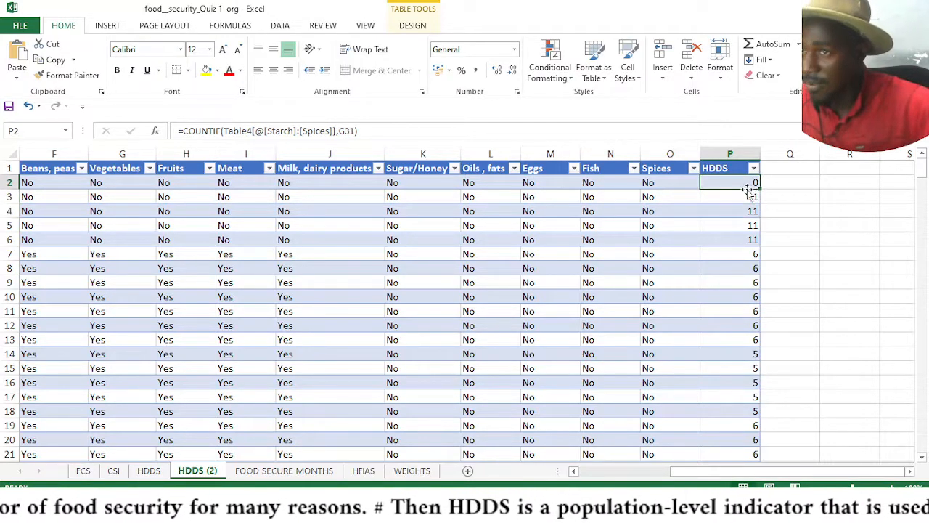
pyautogui.click(339, 131)
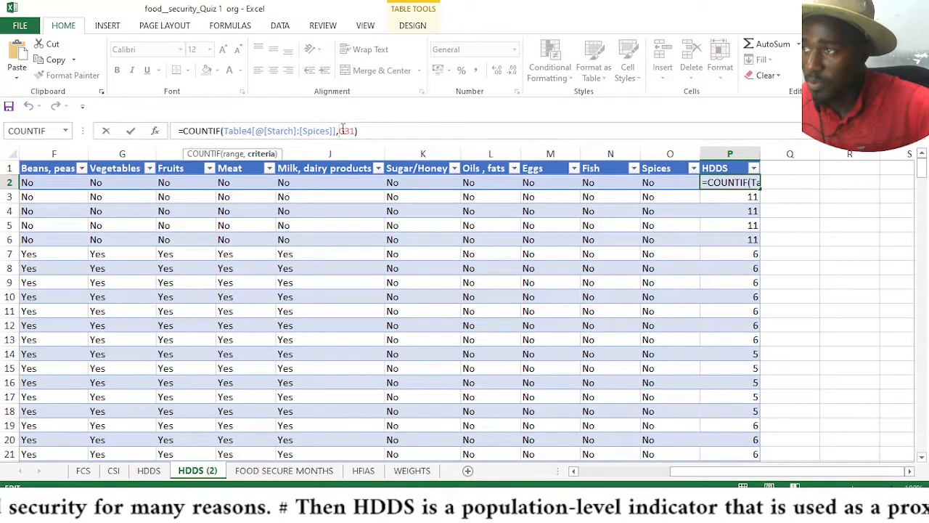
pyautogui.press('Return')
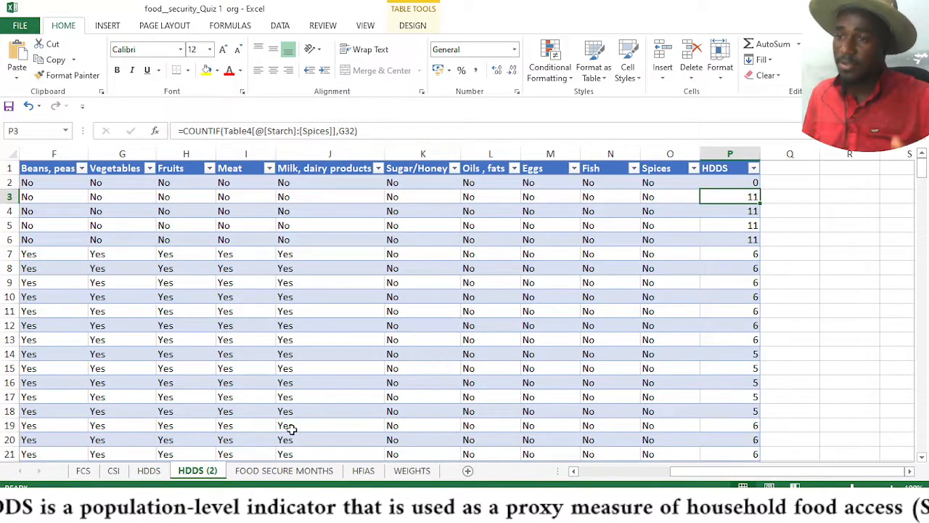
pyautogui.scroll(-6, 309, 432)
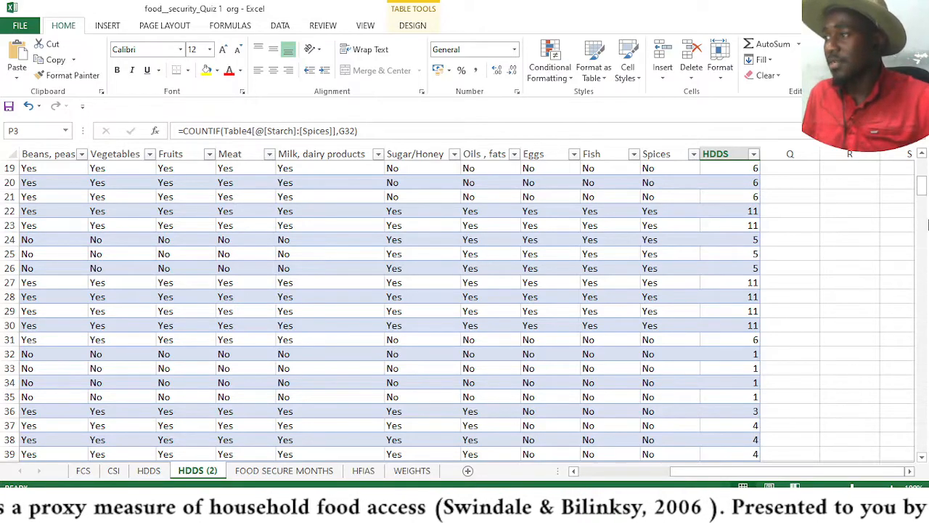
pyautogui.moveTo(922, 190); pyautogui.dragTo(921, 173)
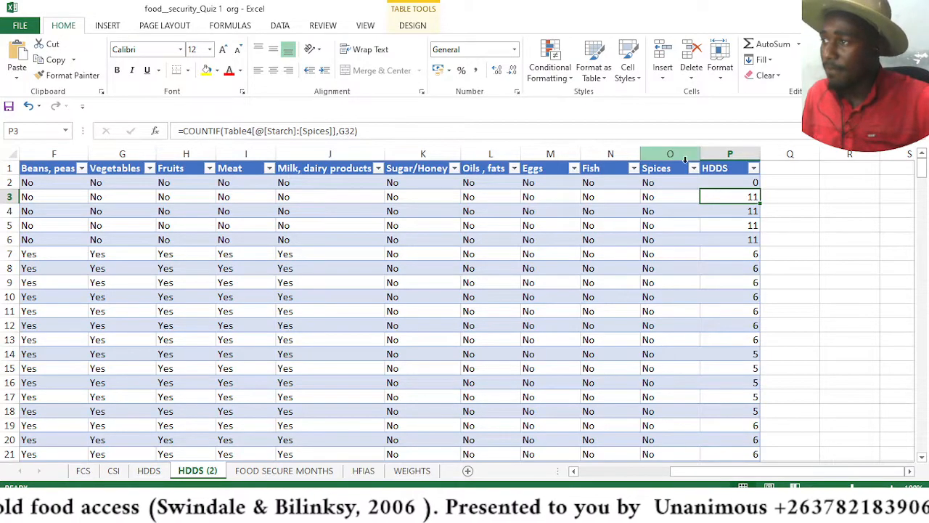
# Change the criterion in P2's COUNTIF formula to the absolute reference $G$31 and enter it
pyautogui.click(730, 179)
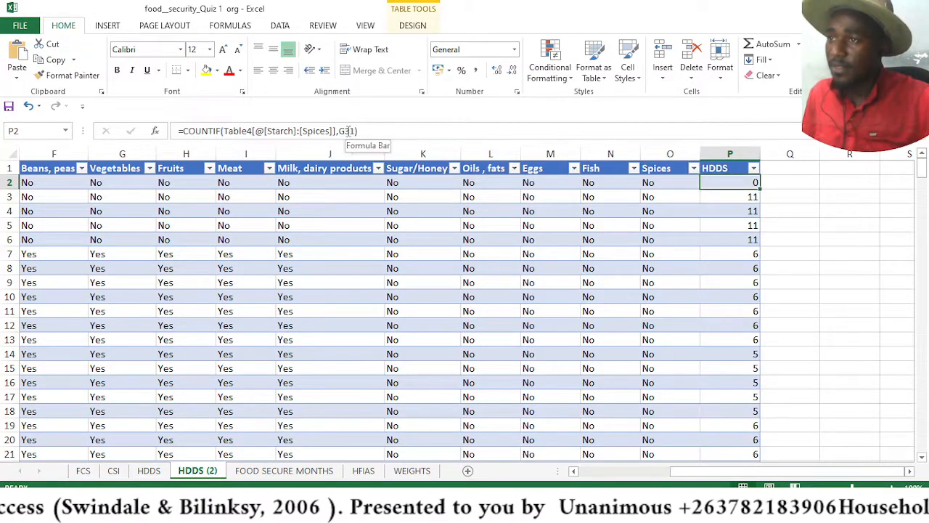
pyautogui.click(347, 130)
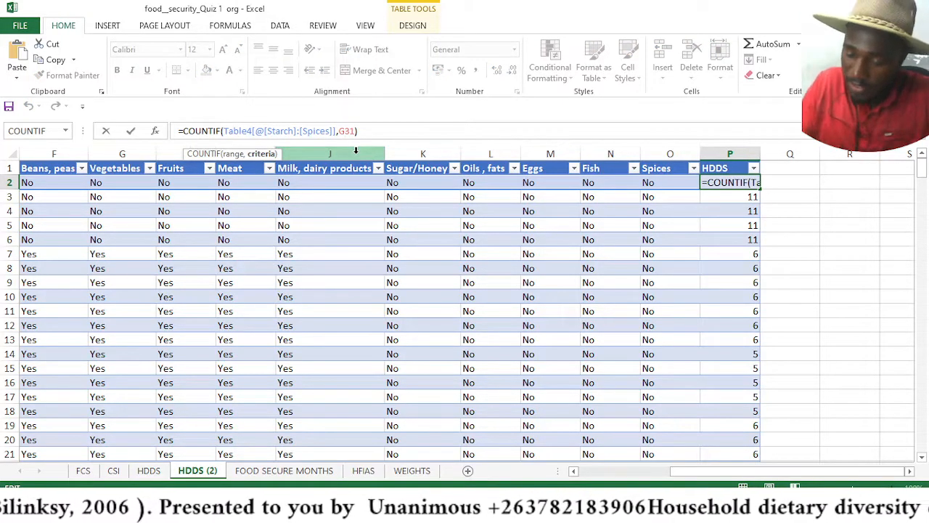
pyautogui.write('$G')
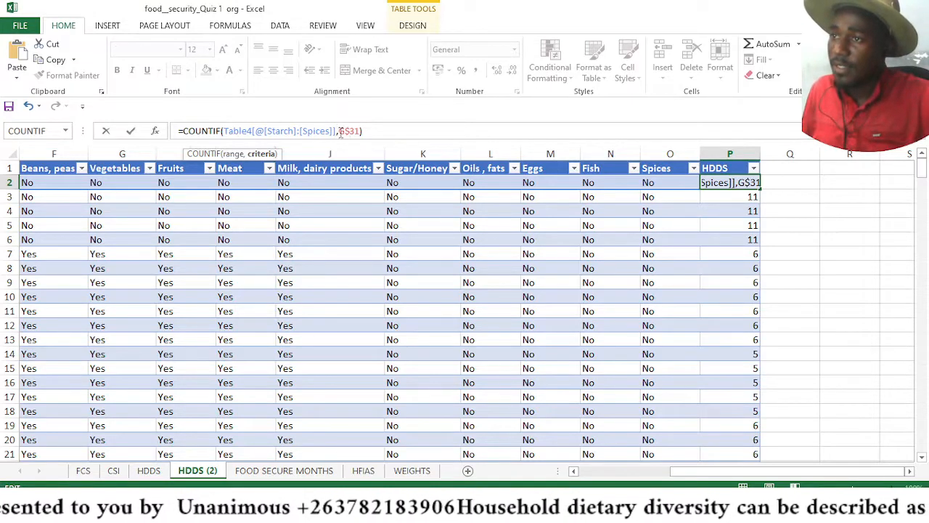
pyautogui.write('$')
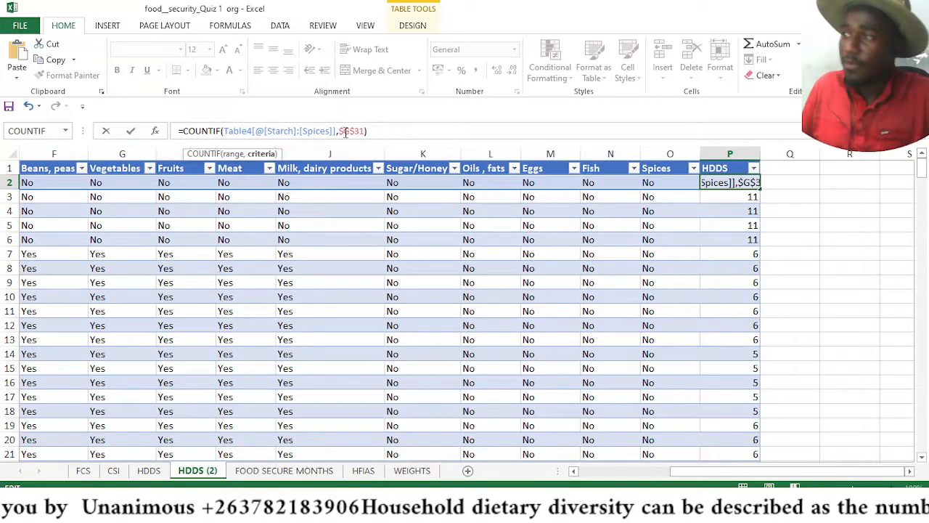
pyautogui.press('Return')
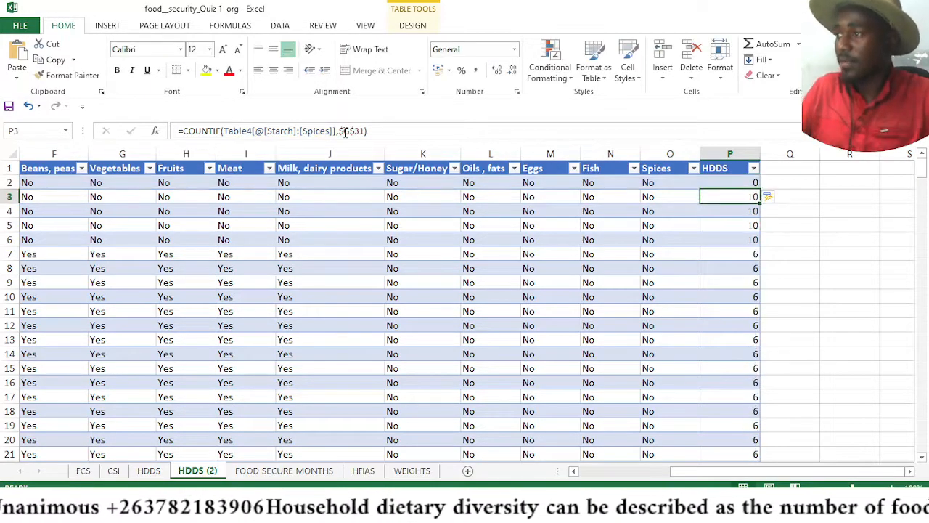
# Check the values listed in the HDDS column's filter list
pyautogui.click(726, 182)
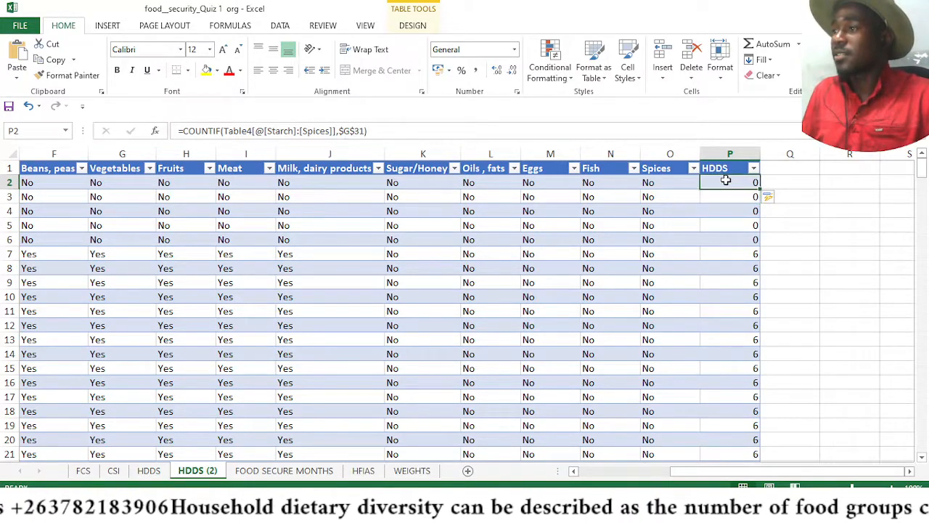
pyautogui.scroll(-20, 734, 185)
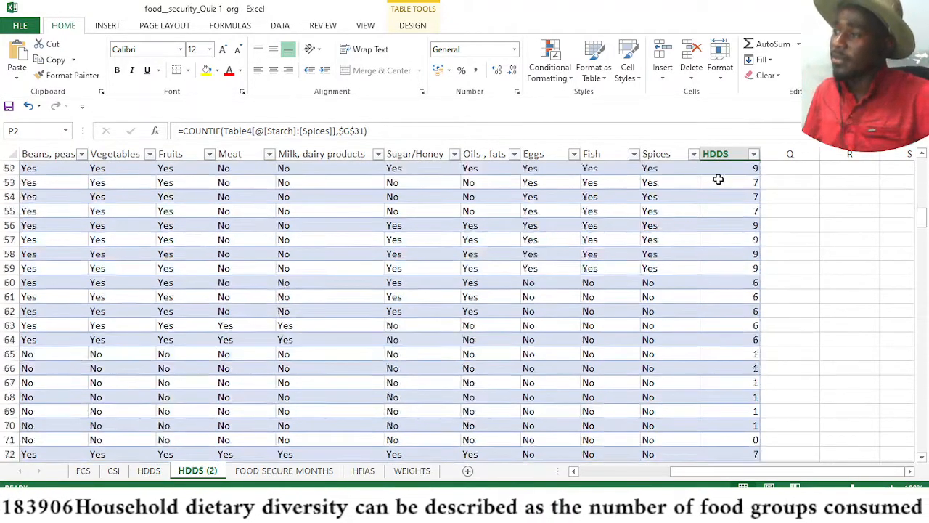
pyautogui.click(754, 154)
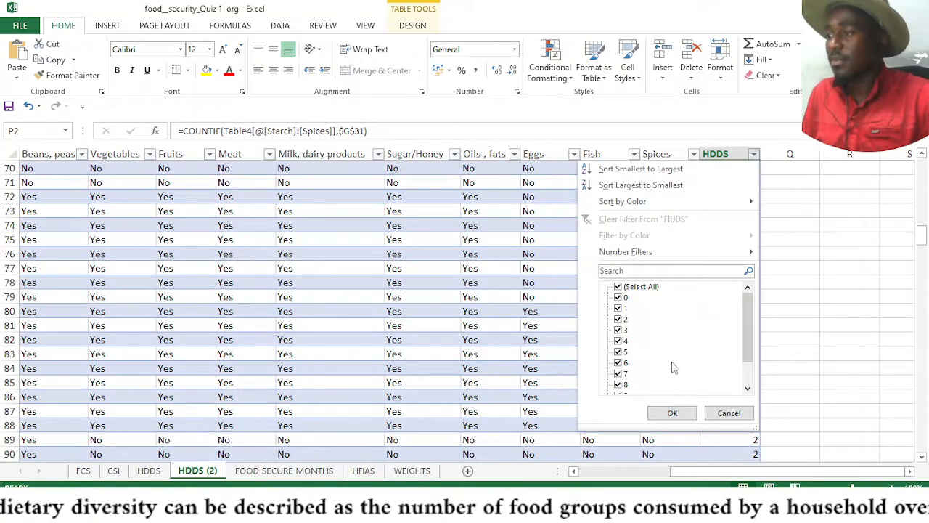
pyautogui.moveTo(748, 307); pyautogui.dragTo(749, 355)
pyautogui.click(664, 412)
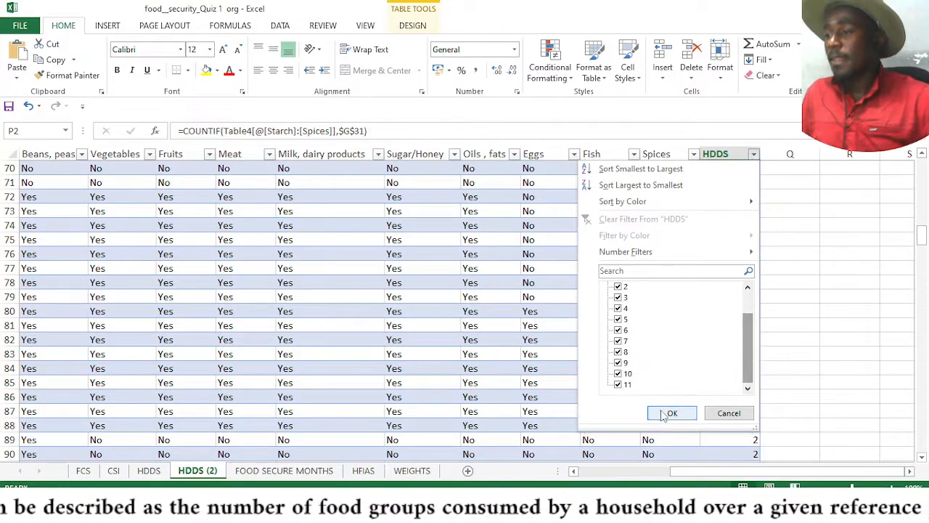
pyautogui.scroll(1, 612, 367)
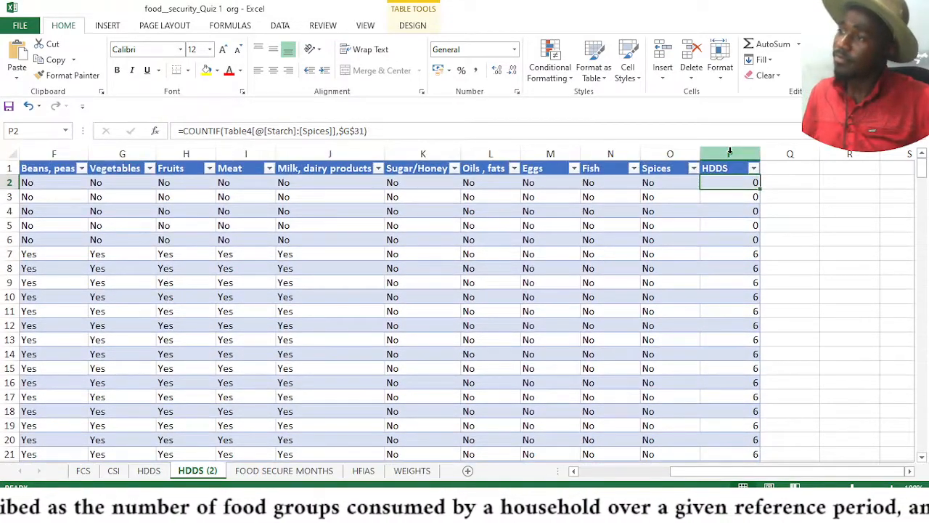
# Delete the HDDS column P from the table
pyautogui.moveTo(864, 308); pyautogui.dragTo(848, 298)
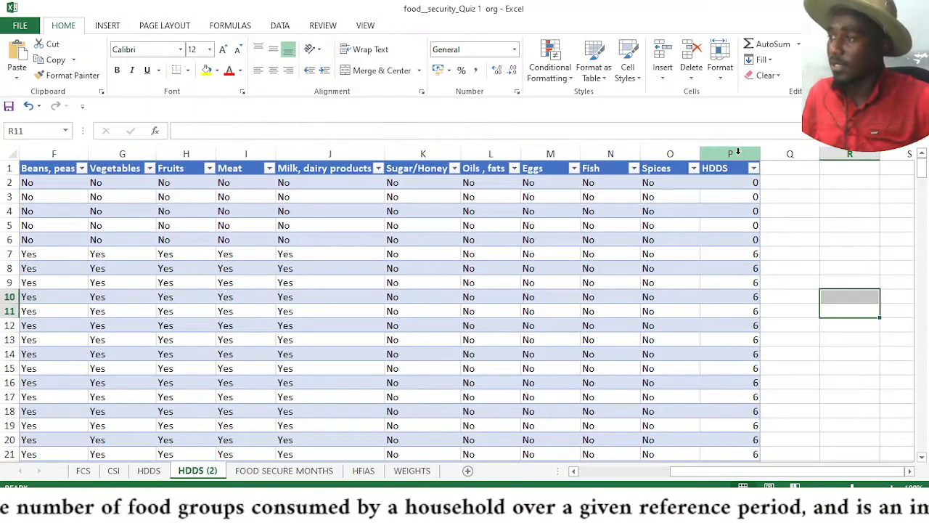
pyautogui.click(737, 151)
pyautogui.rightClick(737, 150)
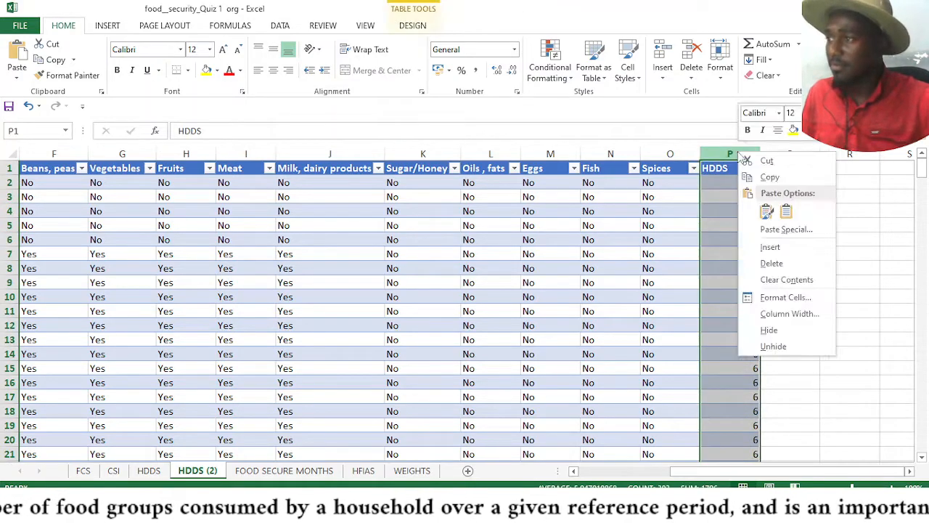
pyautogui.click(752, 264)
# Re-enter the HDDS column header in cell P1
pyautogui.click(718, 164)
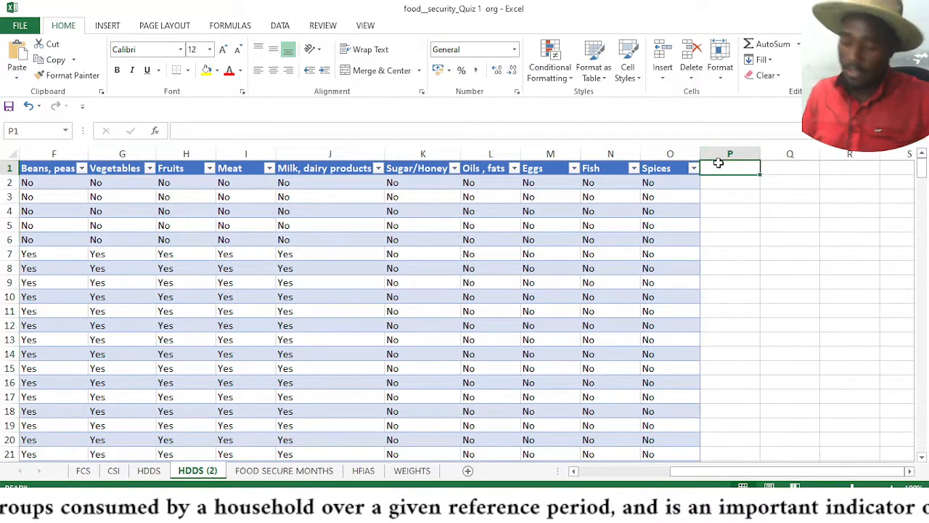
pyautogui.write('HDDS')
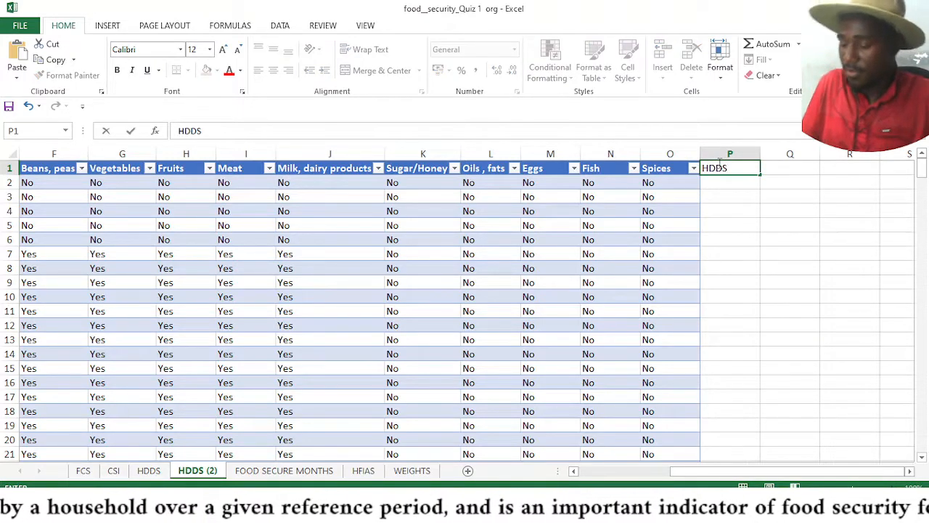
pyautogui.press('Return')
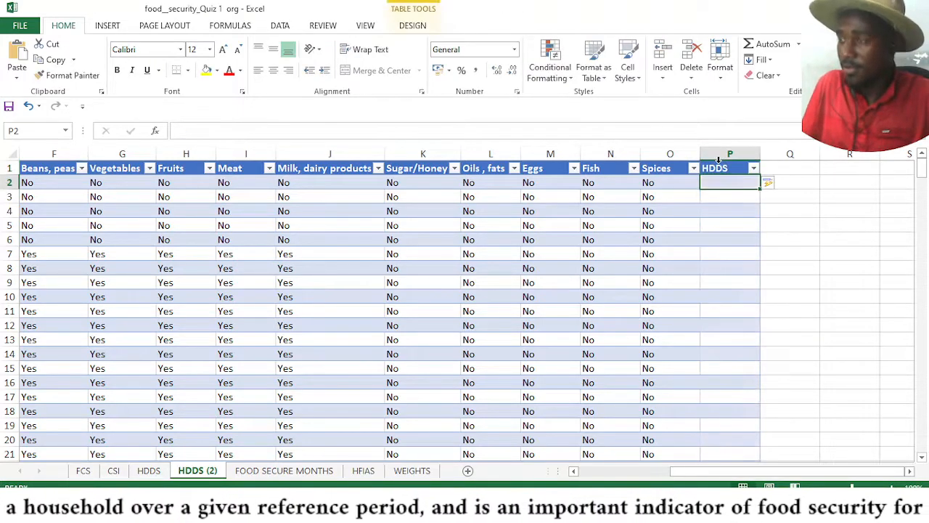
# Start a COUNTIF formula in P2 with the row's Starch through Spices cells as the range
pyautogui.write('=')
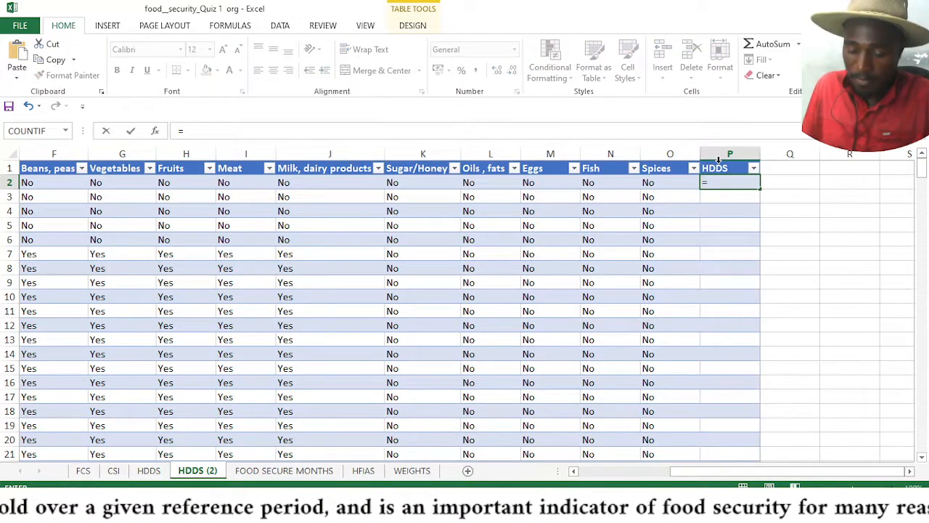
pyautogui.write('COUN')
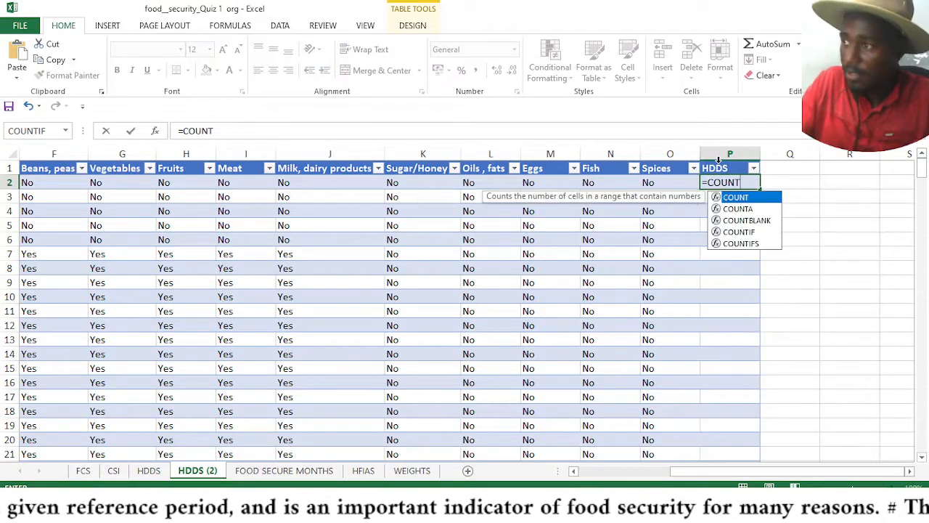
pyautogui.write('T')
pyautogui.click(733, 232)
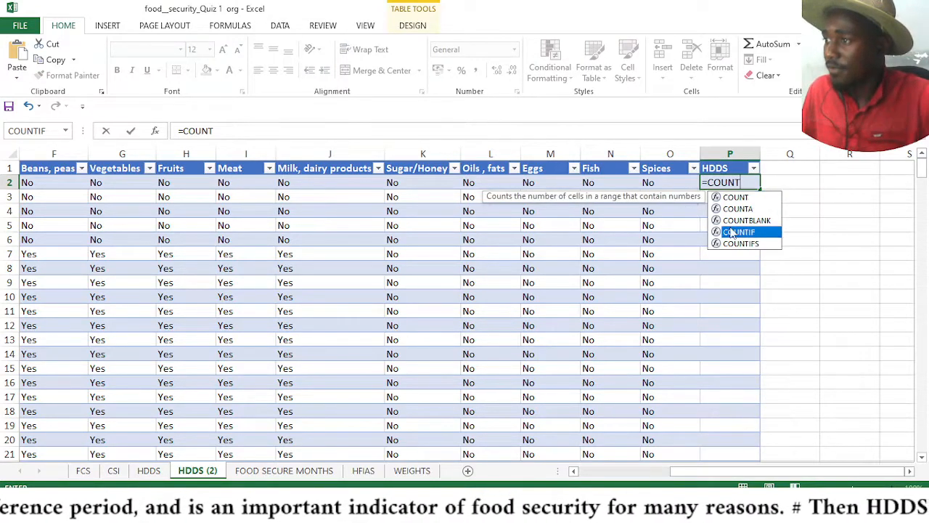
pyautogui.doubleClick(729, 231)
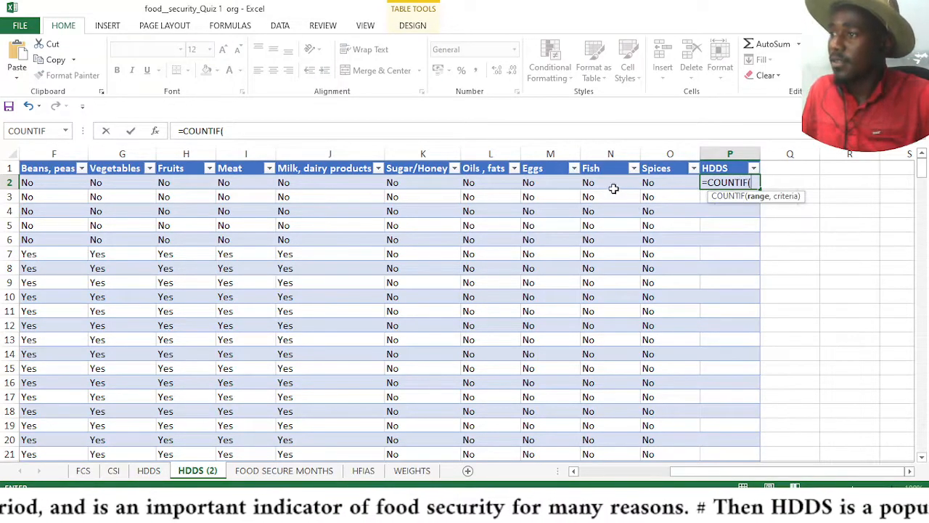
pyautogui.moveTo(649, 182); pyautogui.dragTo(241, 182)
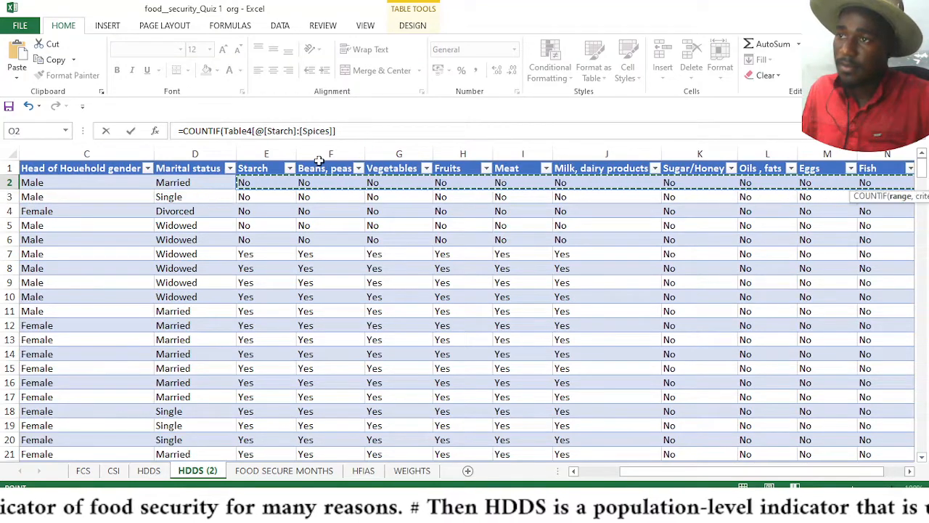
# Complete the COUNTIF formula with "Yes" as the criterion and enter it
pyautogui.click(349, 128)
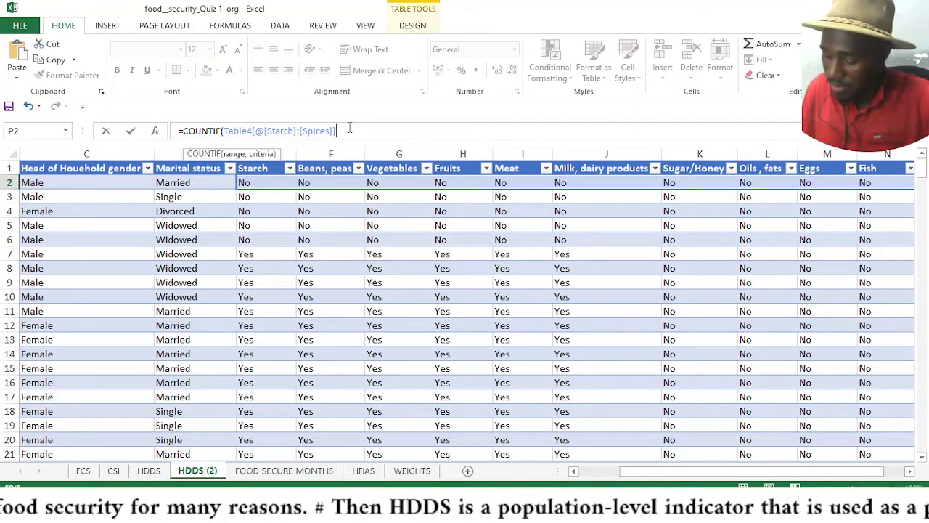
pyautogui.write(',"Yes')
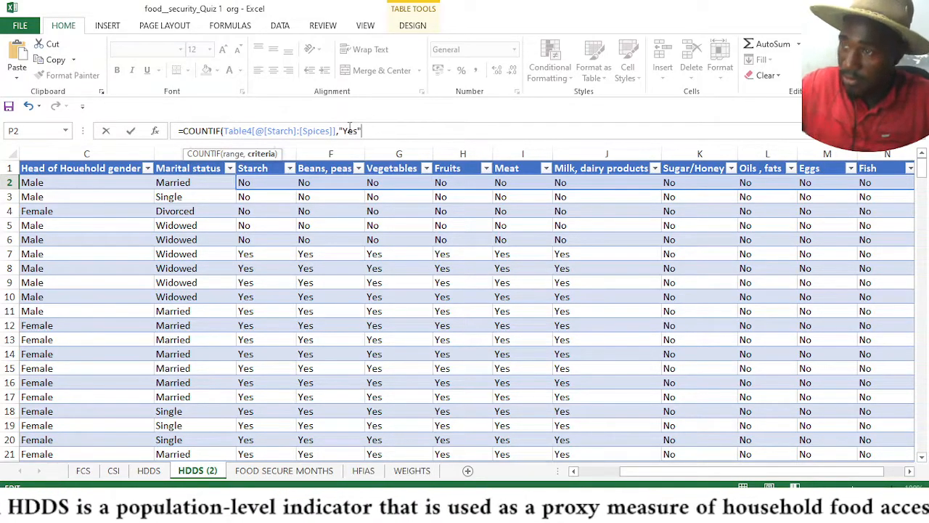
pyautogui.press('Return')
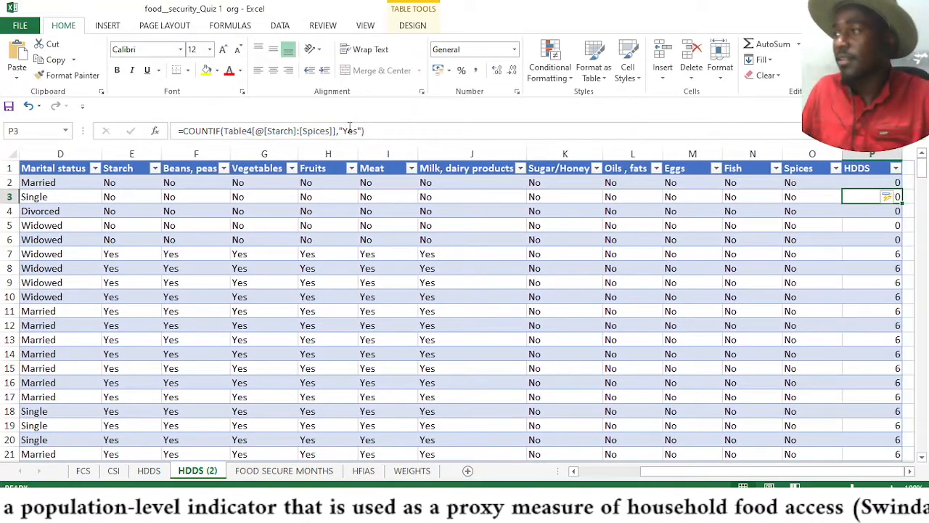
pyautogui.click(908, 471)
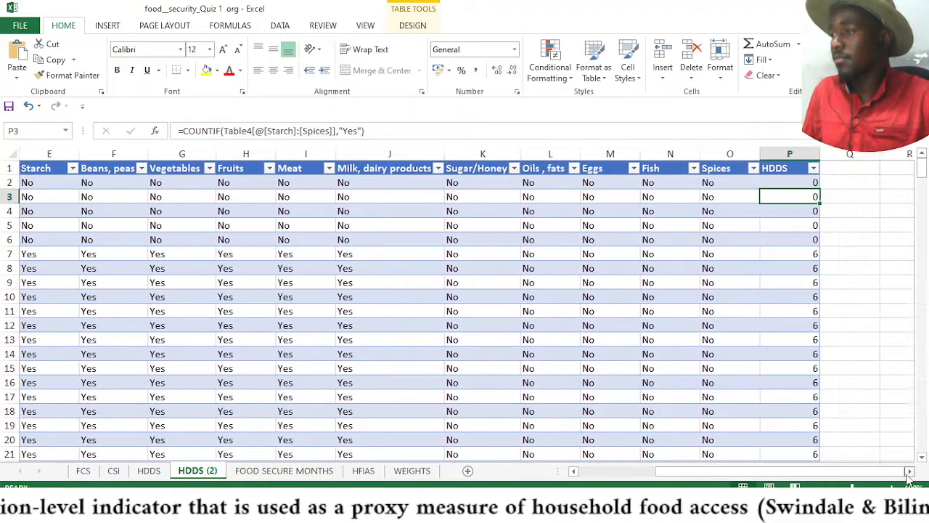
# Review the computed HDDS scores down the column for all households
pyautogui.click(909, 471)
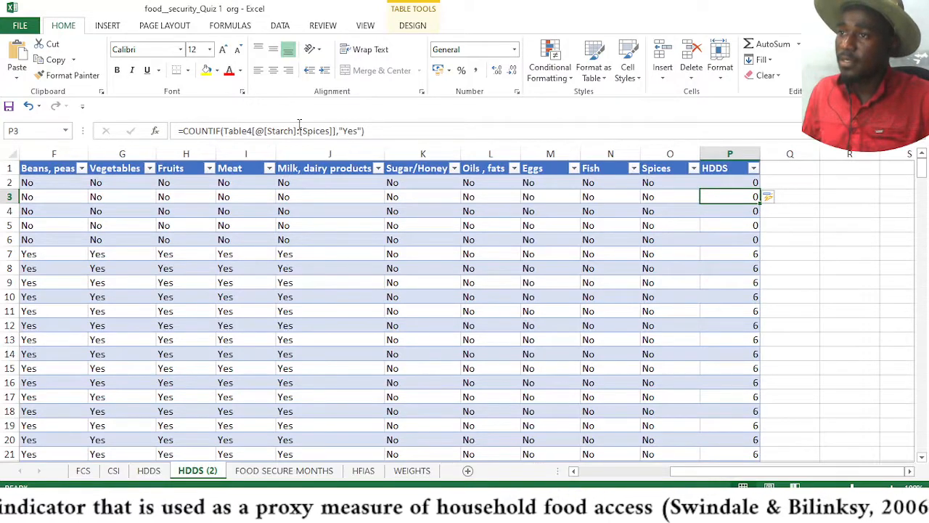
pyautogui.click(748, 183)
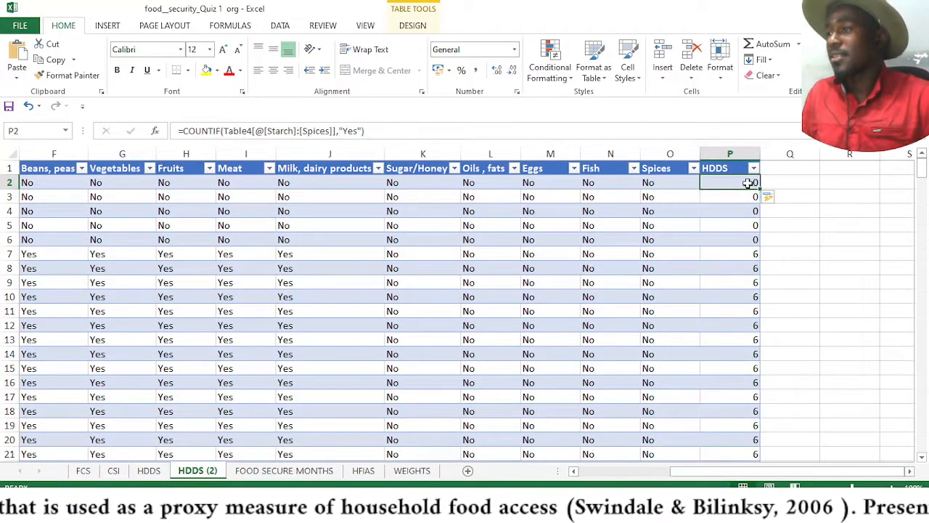
pyautogui.click(783, 271)
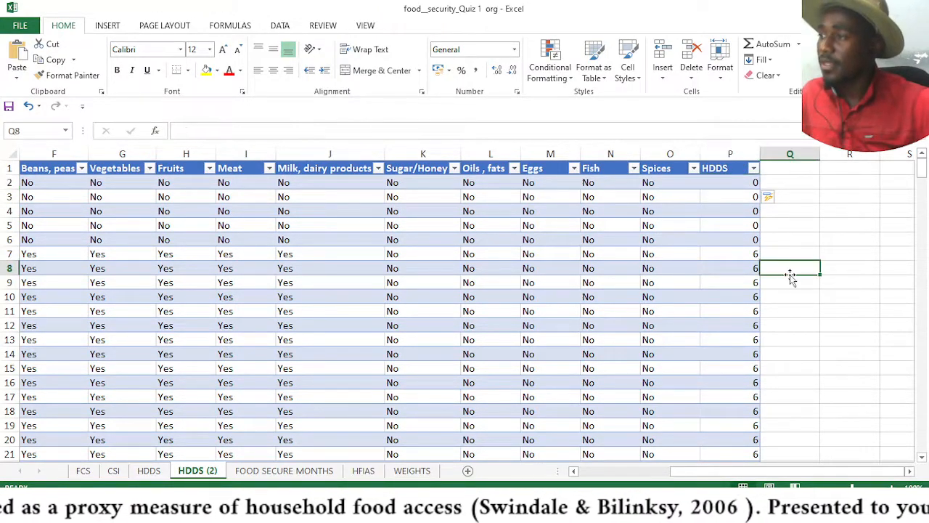
pyautogui.scroll(-3, 733, 234)
pyautogui.scroll(-5, 735, 231)
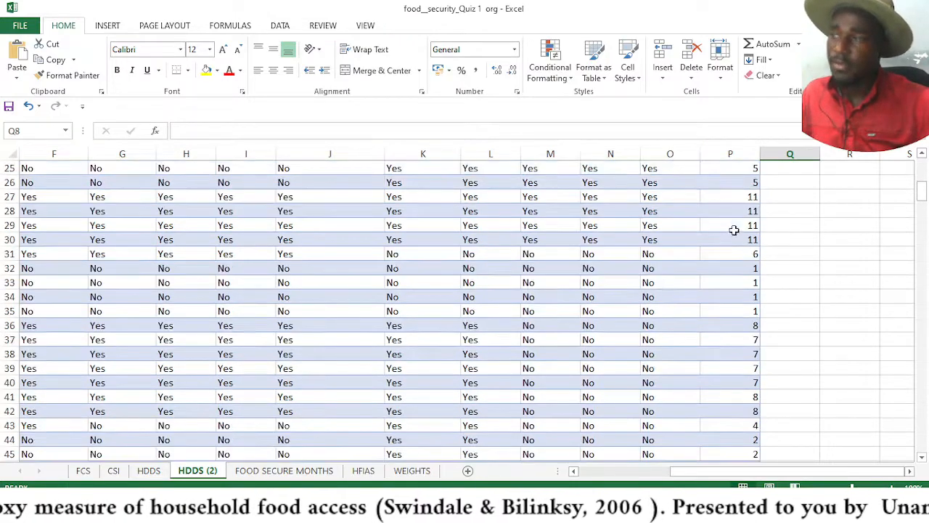
pyautogui.scroll(8, 751, 240)
pyautogui.click(816, 212)
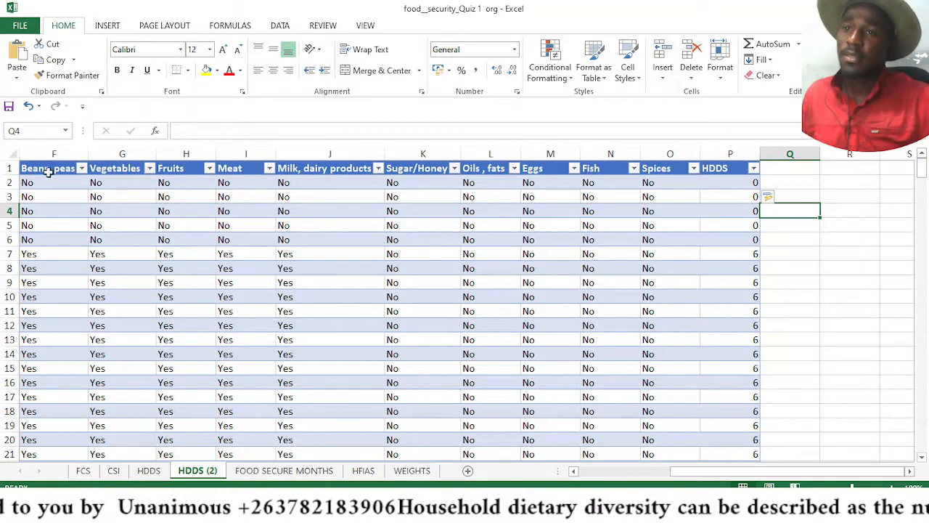
# Insert a PivotTable from the Table4 data on a new worksheet
pyautogui.click(50, 182)
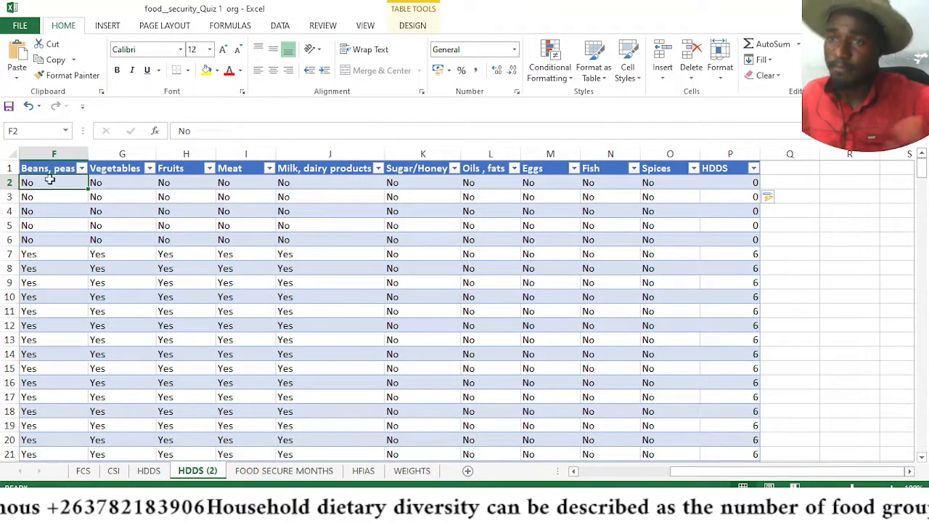
pyautogui.click(107, 26)
pyautogui.click(23, 62)
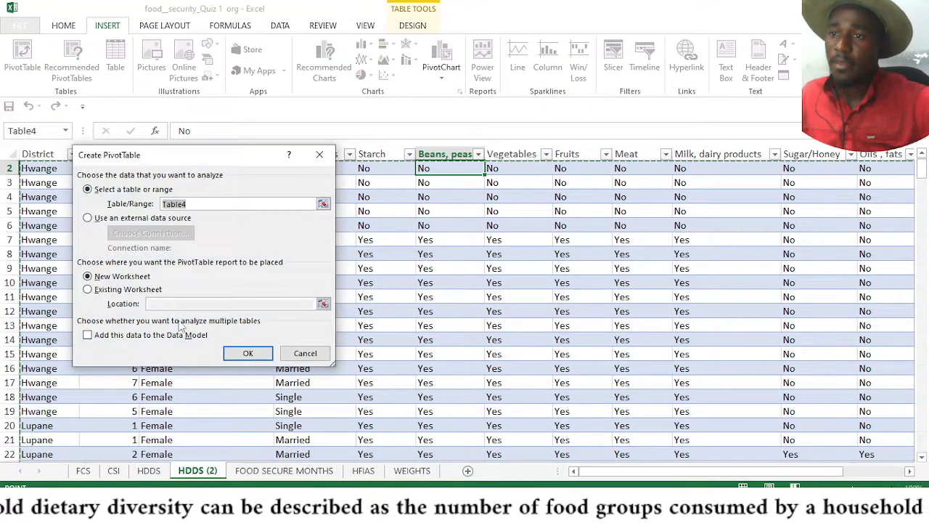
pyautogui.click(248, 353)
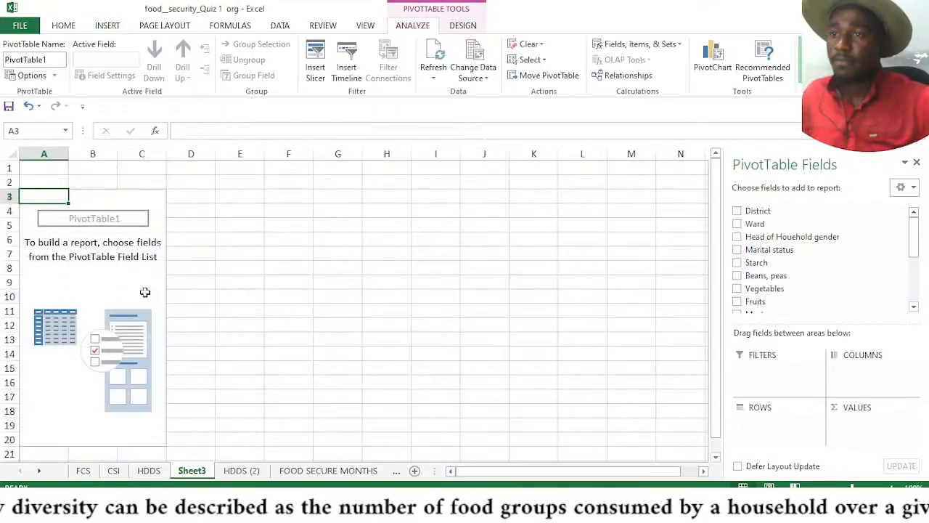
# Add District to the PivotTable rows and HDDS to the values
pyautogui.moveTo(770, 210); pyautogui.dragTo(777, 435)
pyautogui.click(913, 308)
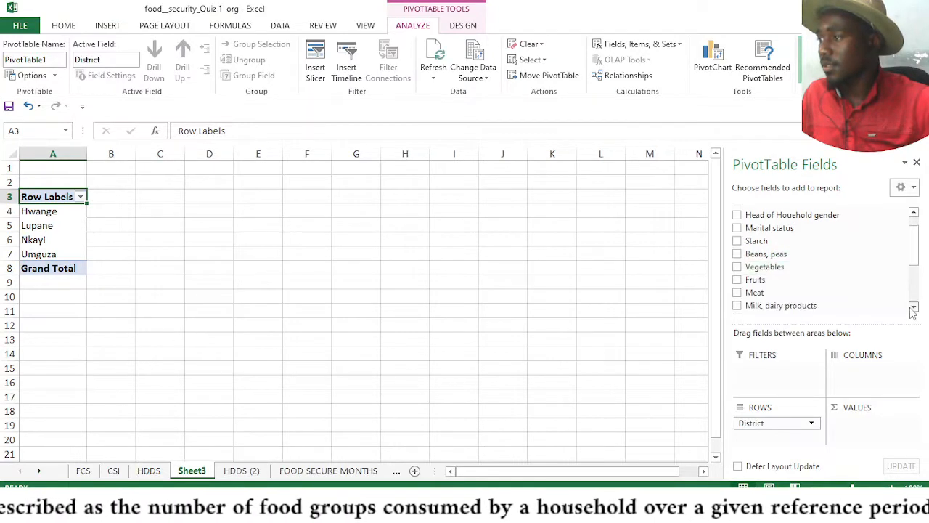
pyautogui.click(914, 307)
pyautogui.click(913, 307)
pyautogui.click(913, 308)
pyautogui.click(914, 308)
pyautogui.click(914, 308)
pyautogui.click(914, 308)
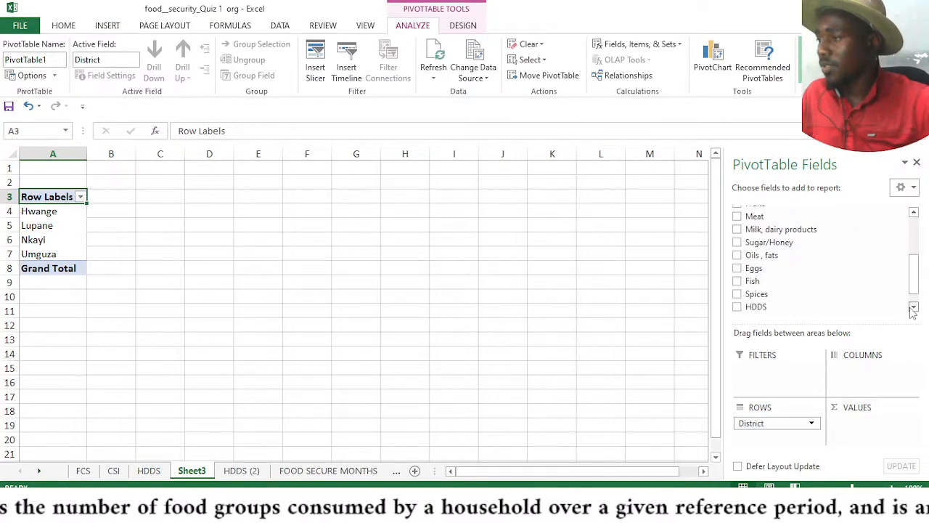
pyautogui.click(913, 308)
pyautogui.moveTo(758, 289); pyautogui.dragTo(839, 427)
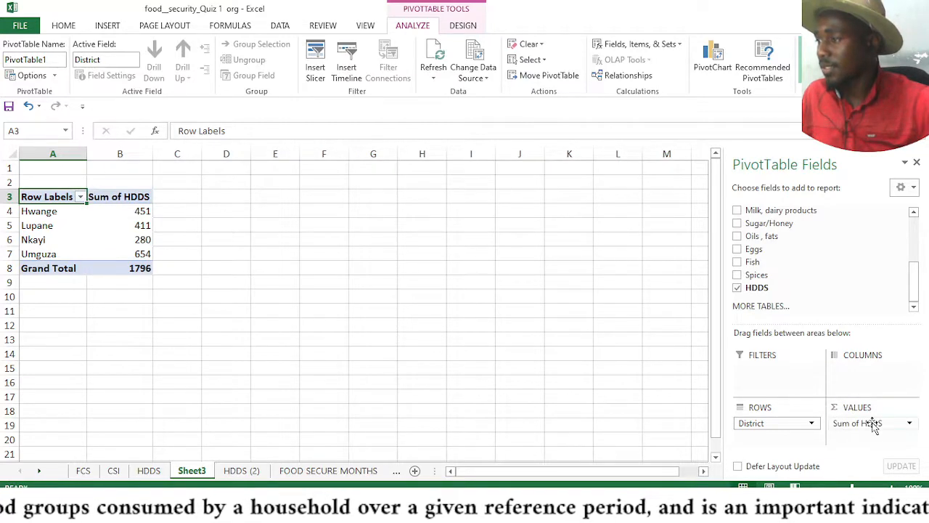
# Change the HDDS value field to summarize by Average
pyautogui.click(871, 423)
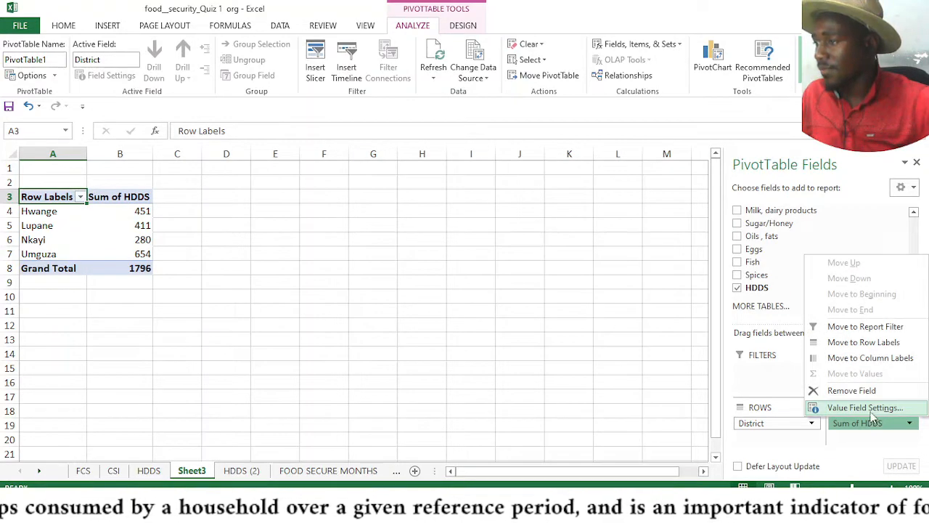
pyautogui.click(910, 424)
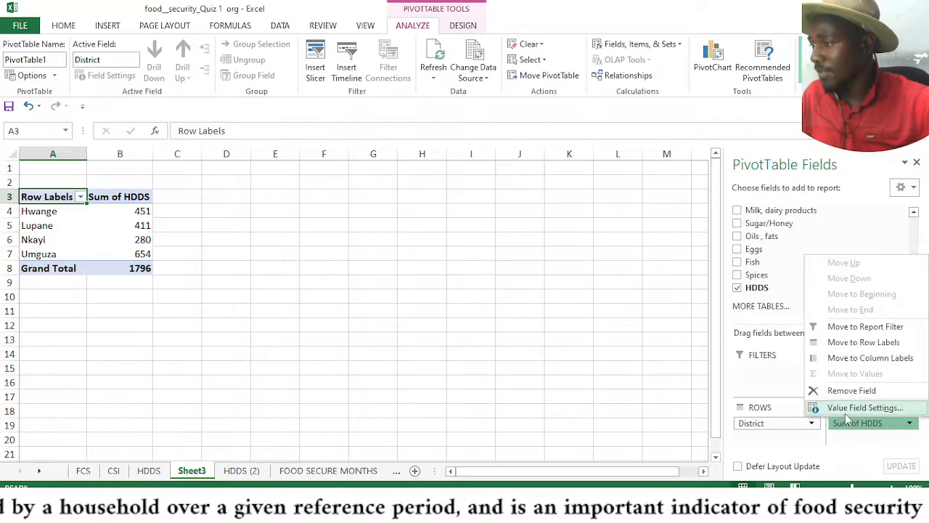
pyautogui.click(853, 407)
pyautogui.click(118, 288)
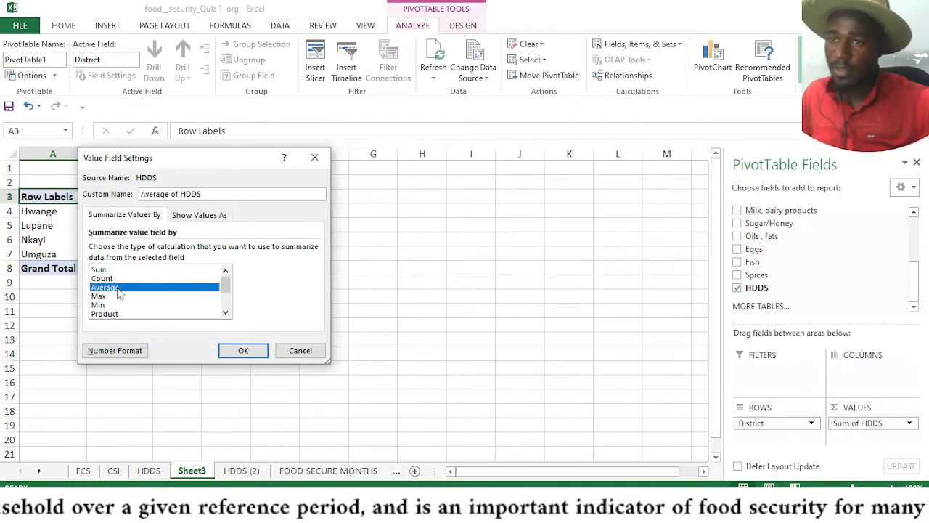
pyautogui.click(234, 349)
pyautogui.click(380, 311)
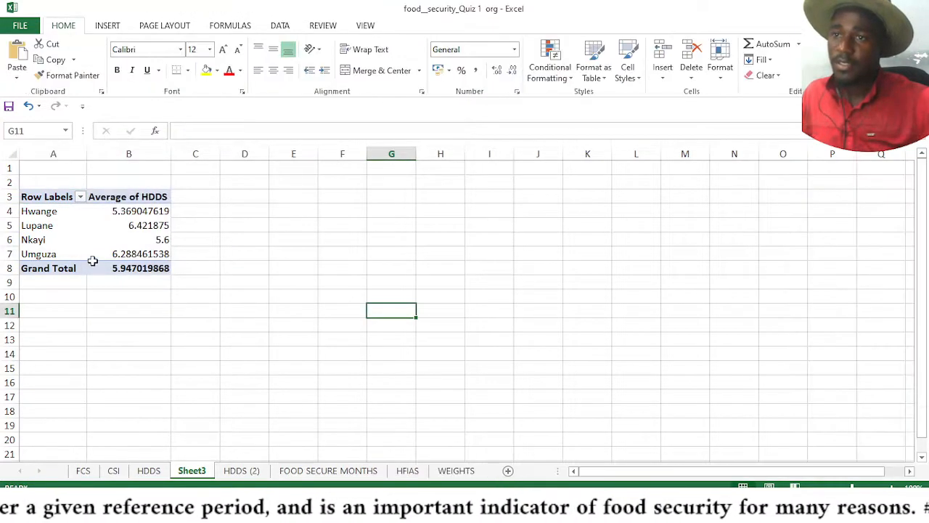
# Examine the average HDDS for each district and the grand total in the PivotTable
pyautogui.click(97, 253)
pyautogui.click(58, 210)
pyautogui.click(116, 226)
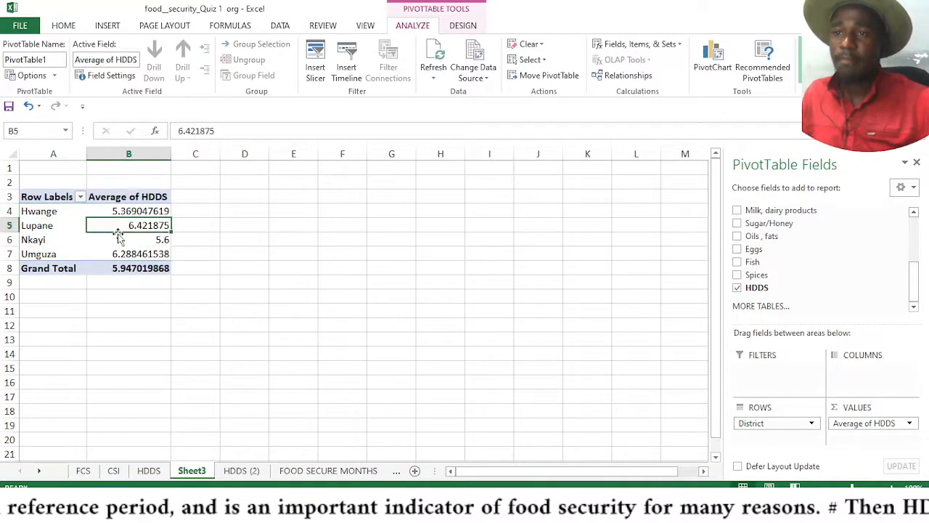
pyautogui.click(140, 211)
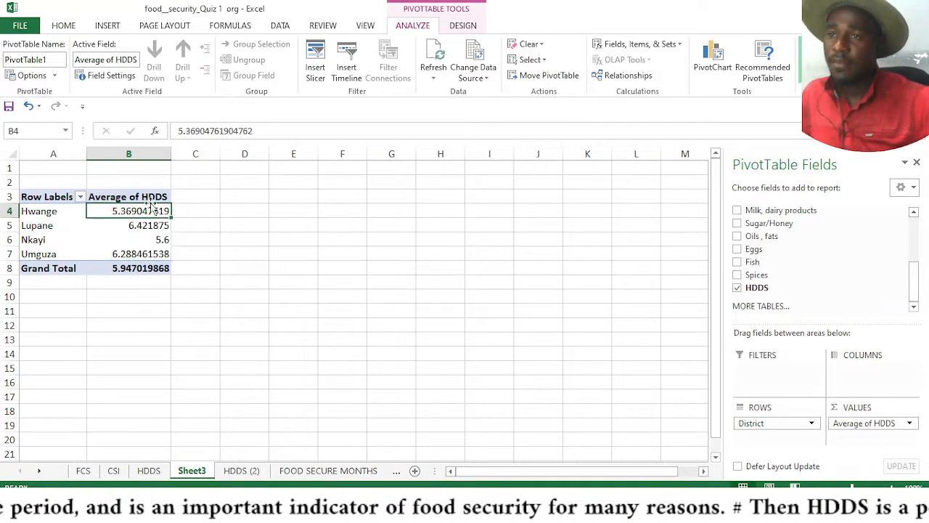
pyautogui.click(120, 238)
pyautogui.click(125, 225)
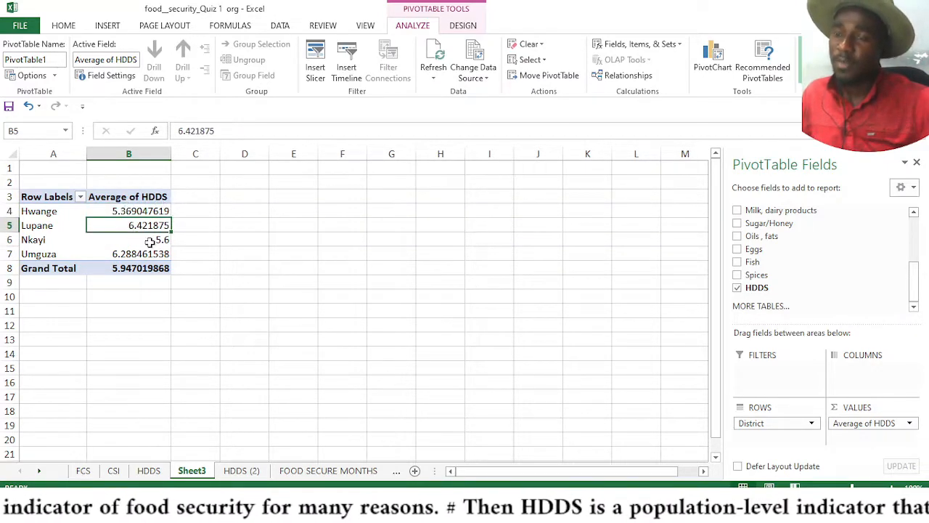
pyautogui.click(131, 211)
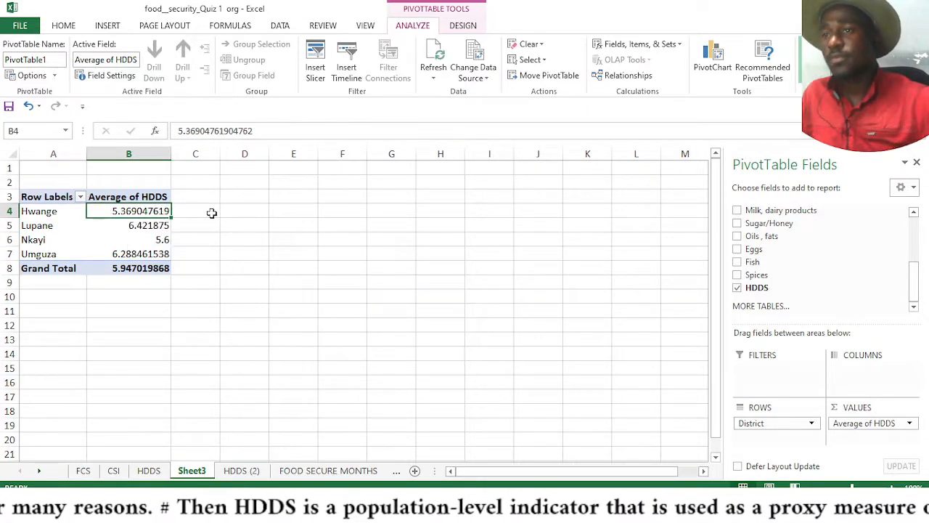
pyautogui.click(129, 223)
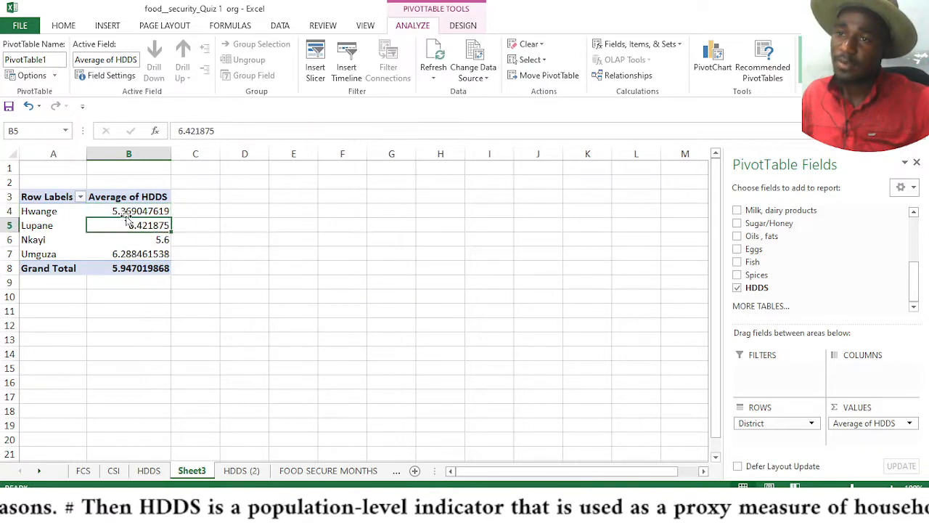
pyautogui.click(125, 212)
pyautogui.click(133, 226)
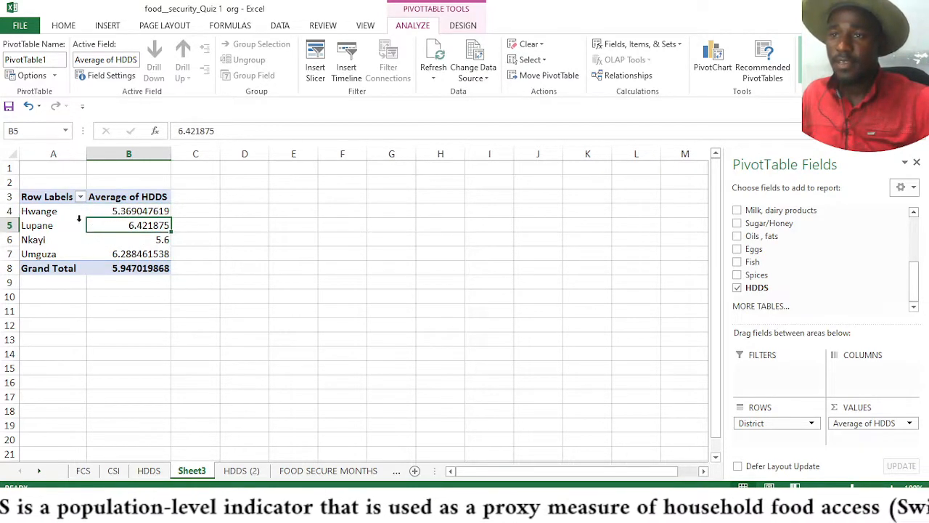
pyautogui.click(141, 242)
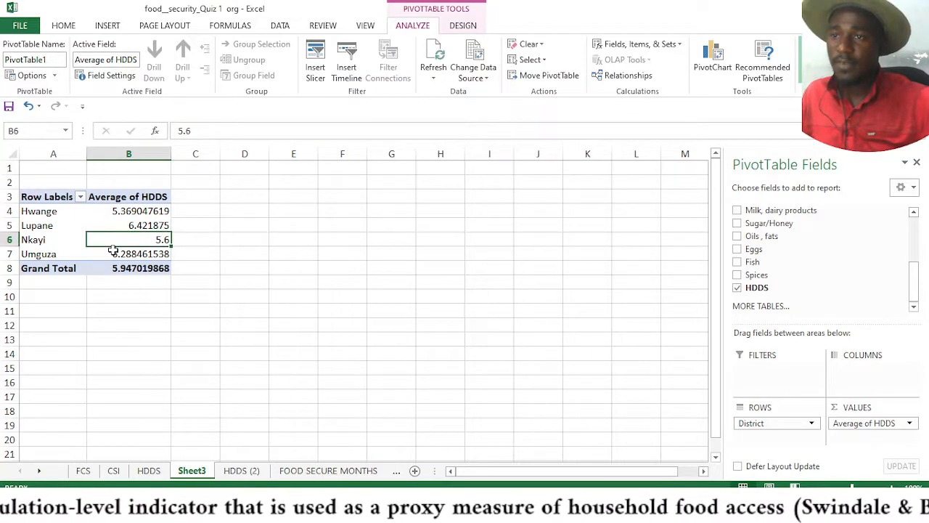
pyautogui.click(112, 250)
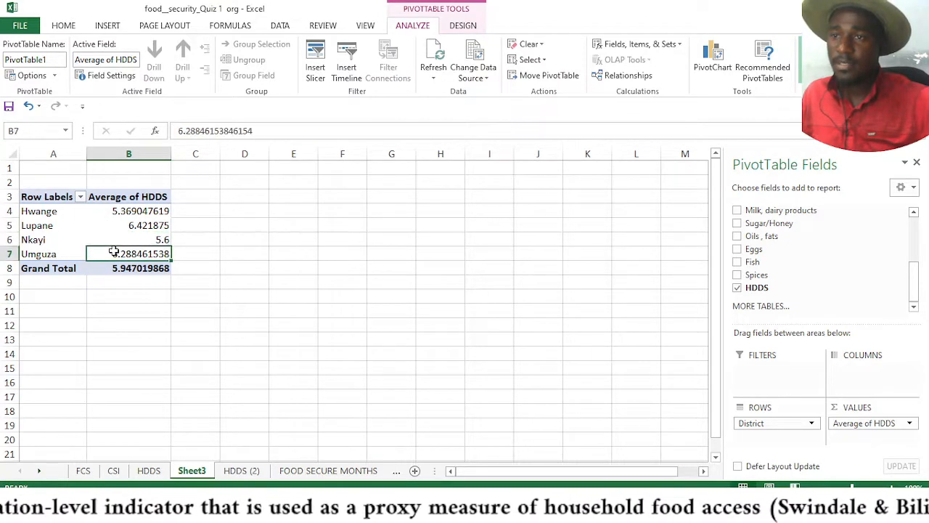
pyautogui.click(50, 211)
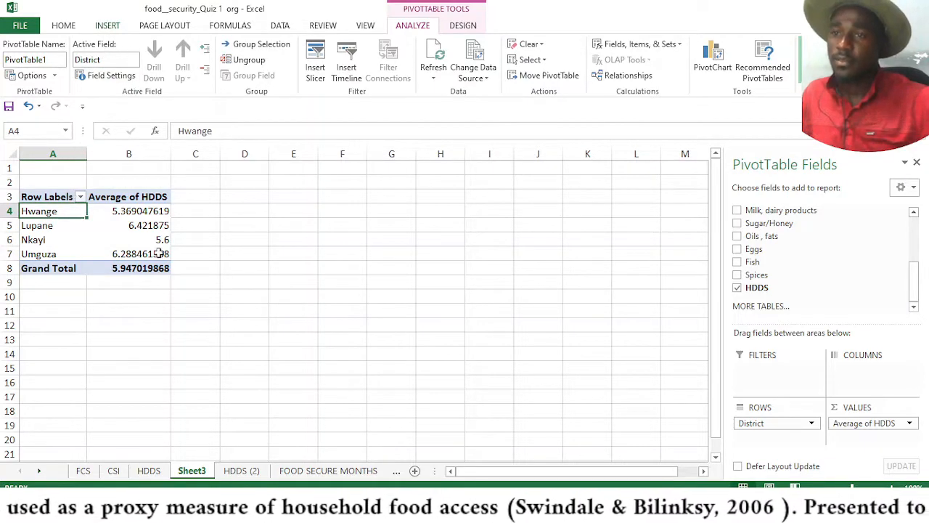
pyautogui.click(320, 280)
pyautogui.click(46, 226)
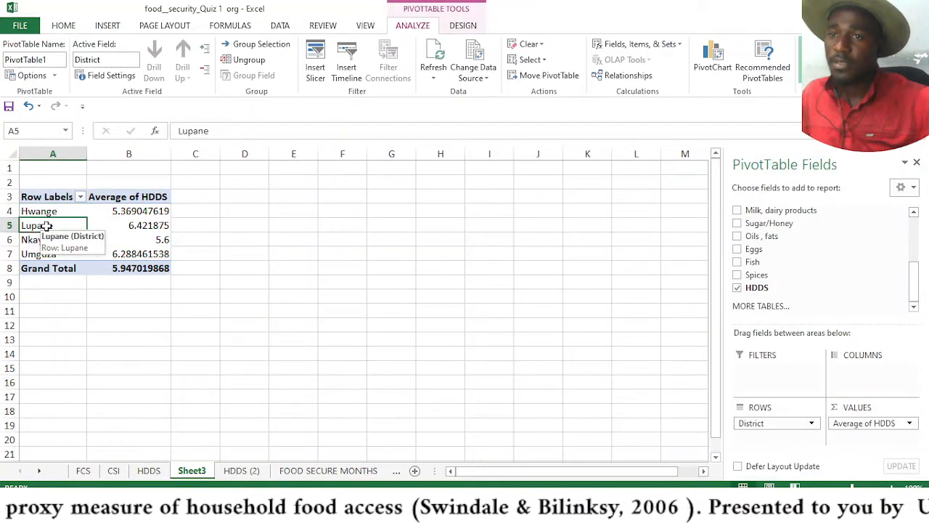
pyautogui.click(276, 239)
pyautogui.click(52, 210)
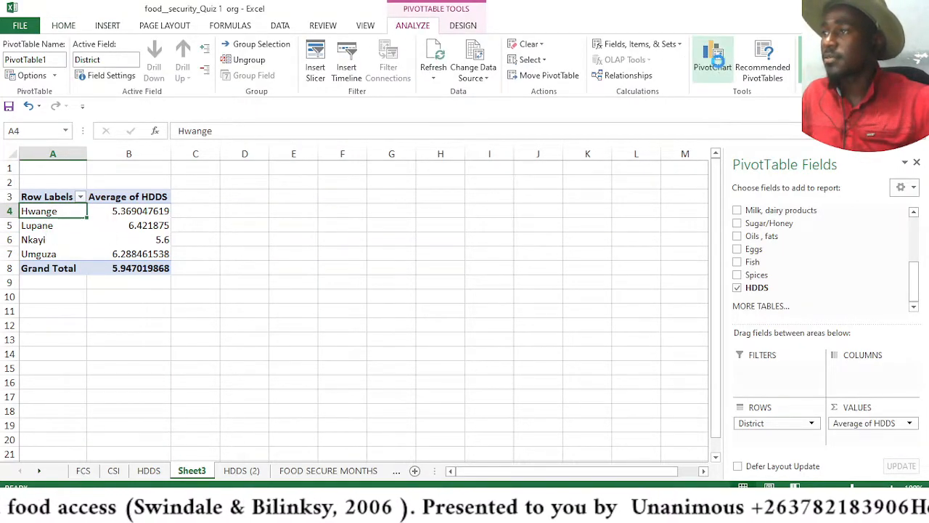
# Insert a clustered column PivotChart of average HDDS by district
pyautogui.click(719, 67)
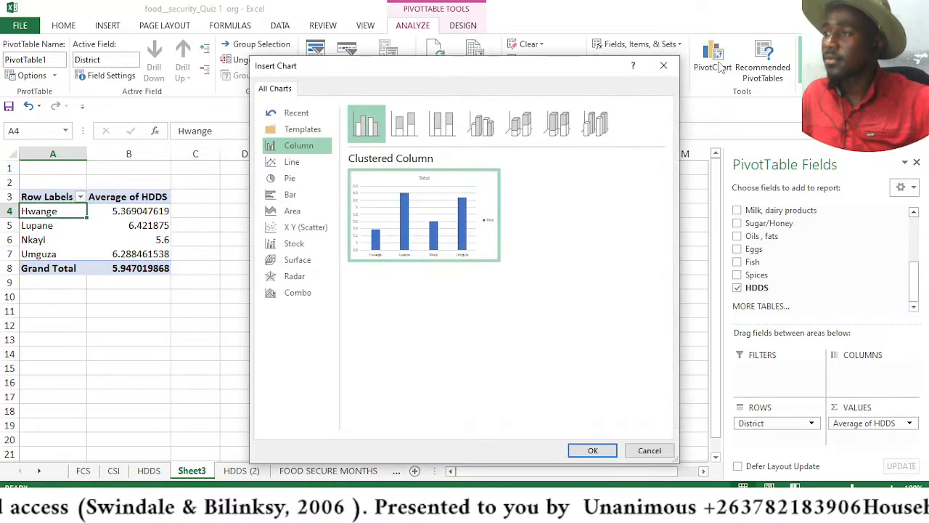
pyautogui.click(595, 449)
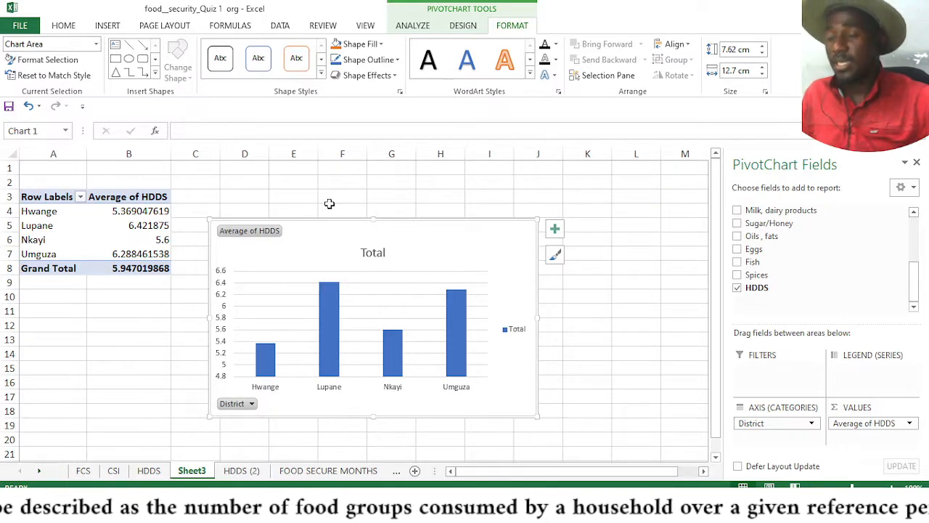
pyautogui.moveTo(330, 288)
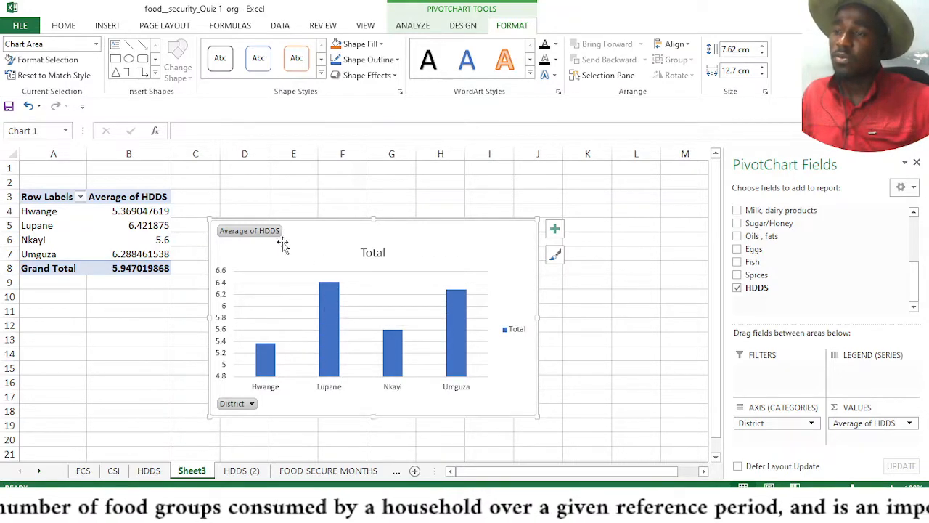
# Select the Hwange column in the chart to inspect its value
pyautogui.click(263, 369)
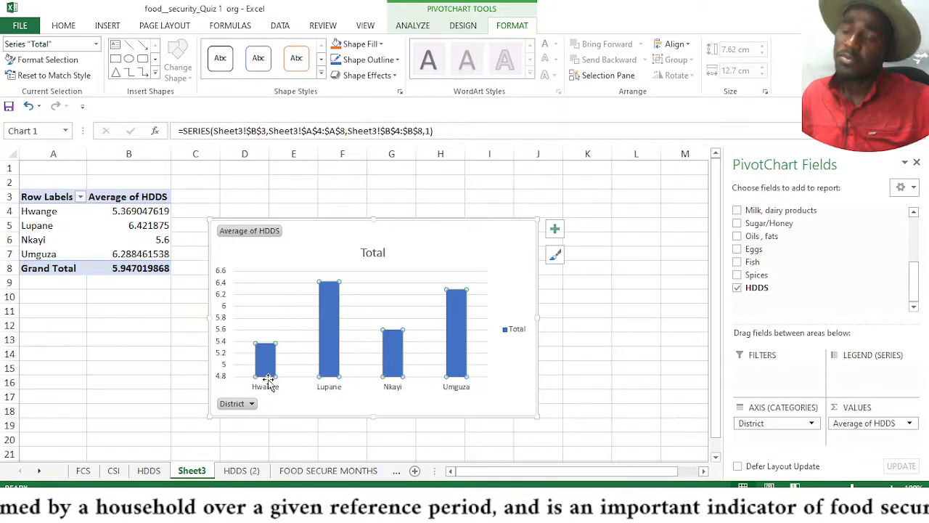
pyautogui.click(291, 335)
pyautogui.click(265, 358)
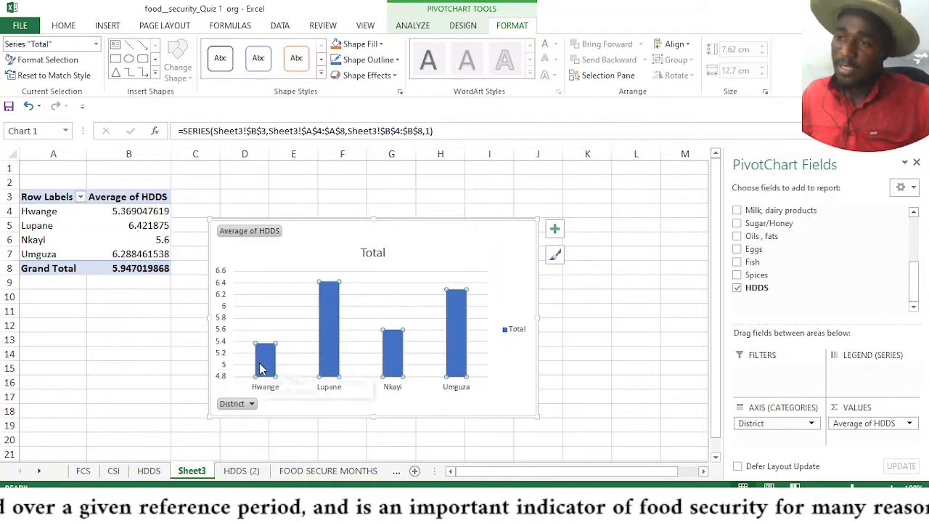
pyautogui.moveTo(261, 368)
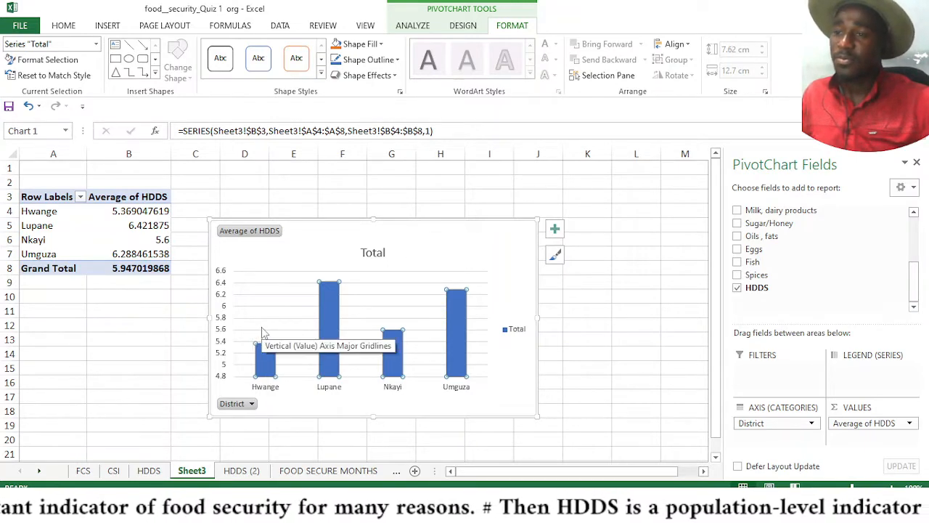
pyautogui.click(269, 358)
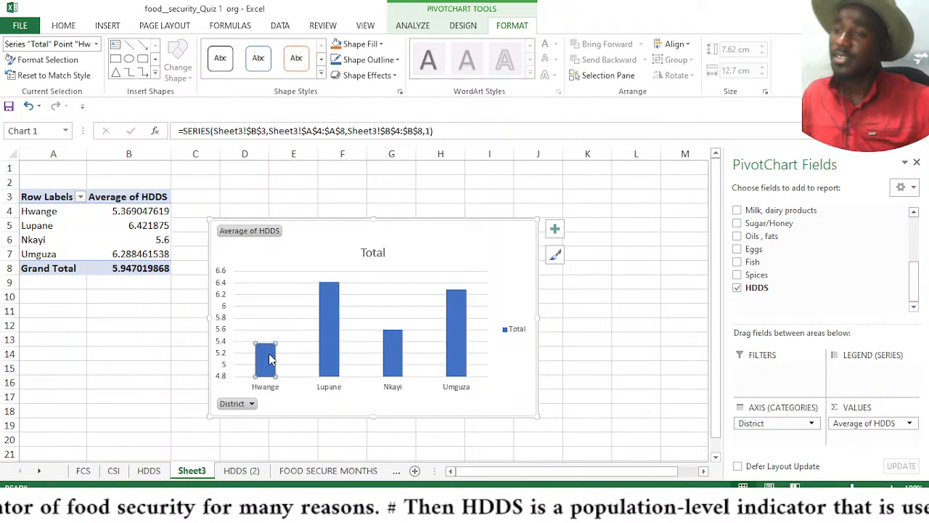